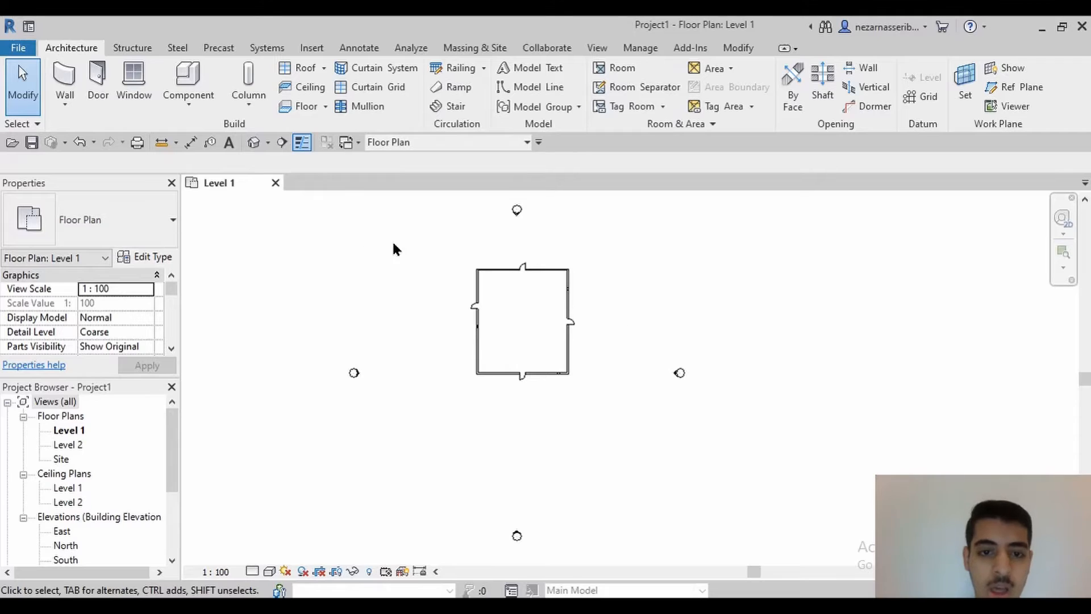
scroll(454, 315, down, 1)
middle_drag(448, 322, 545, 324)
scroll(433, 312, up, 1)
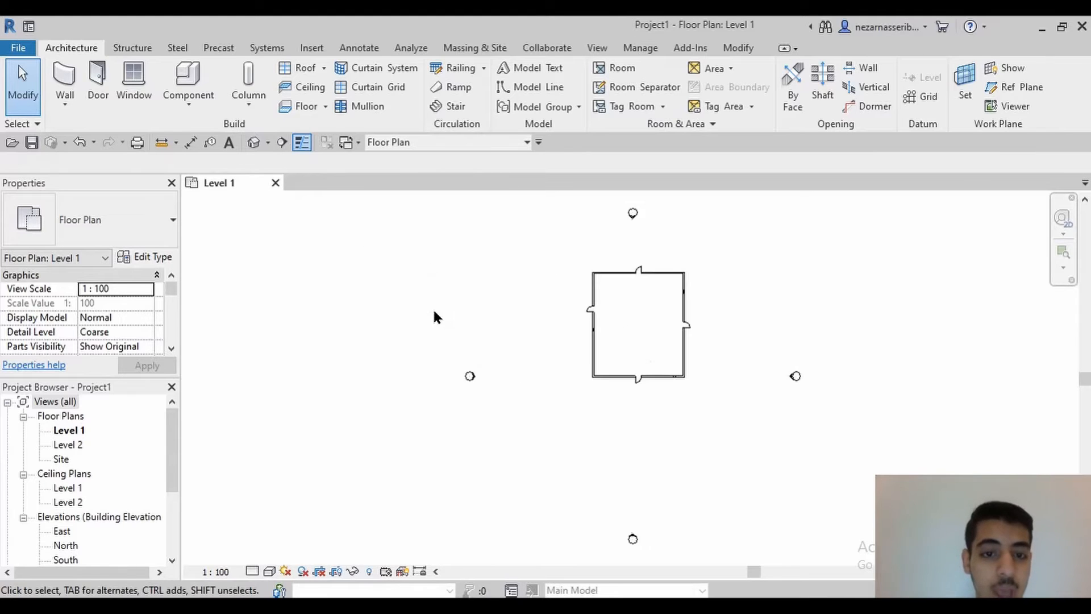
scroll(433, 310, down, 1)
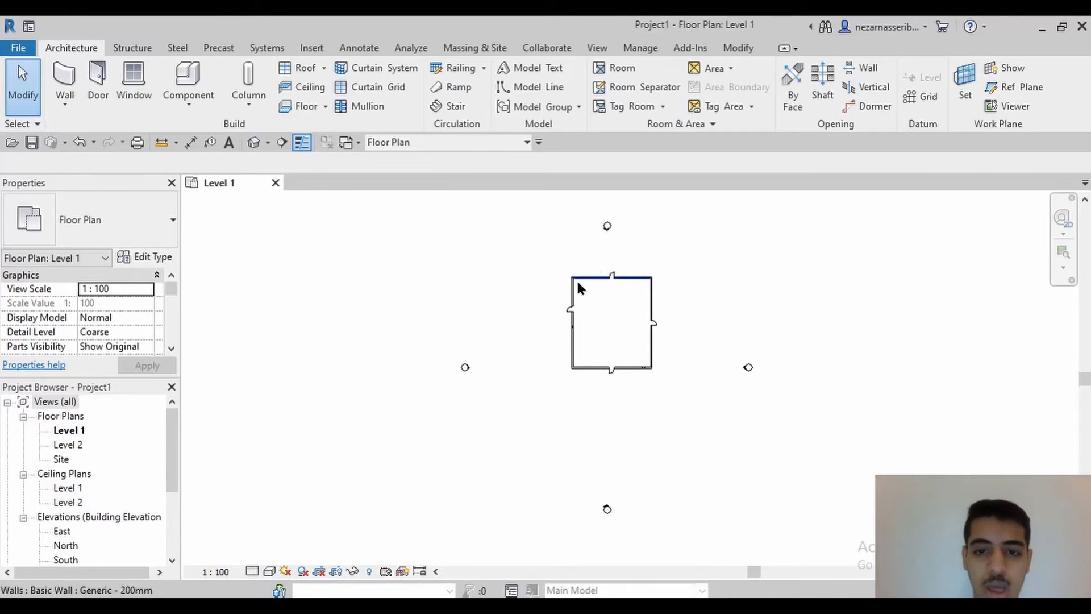
middle_drag(568, 291, 510, 305)
scroll(504, 299, down, 2)
scroll(504, 287, up, 2)
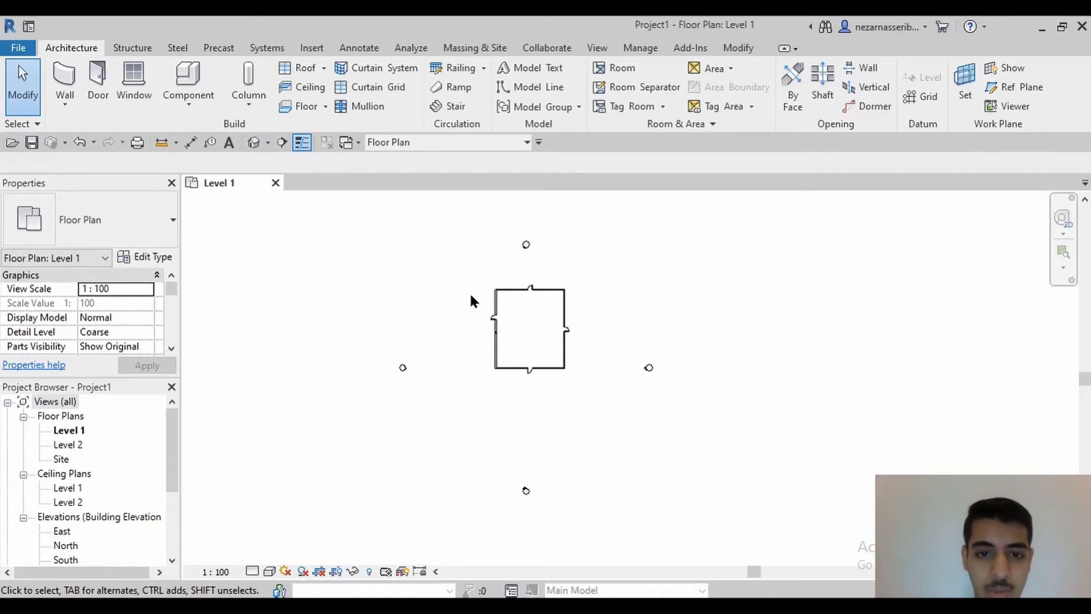
Step: Select only the north wall of the building in the floor plan and clear the selection
scroll(504, 296, up, 5)
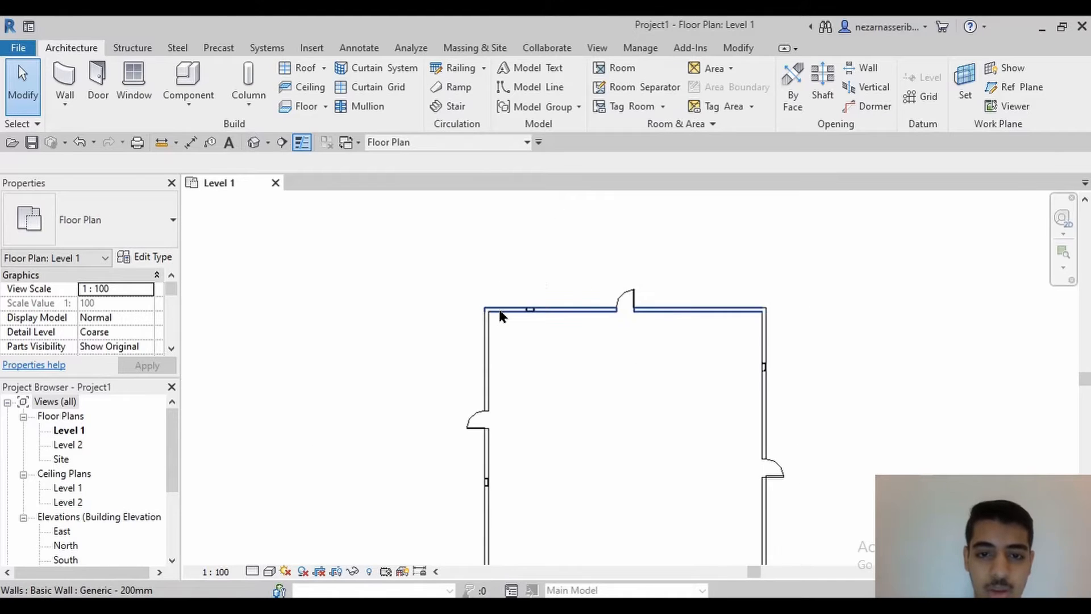
scroll(502, 310, down, 2)
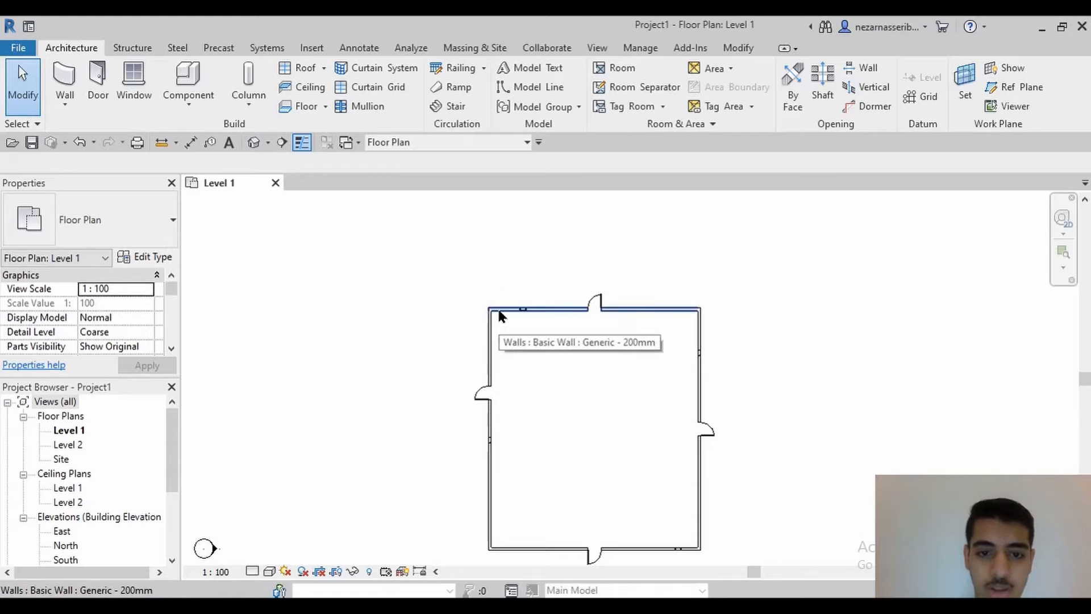
click(513, 244)
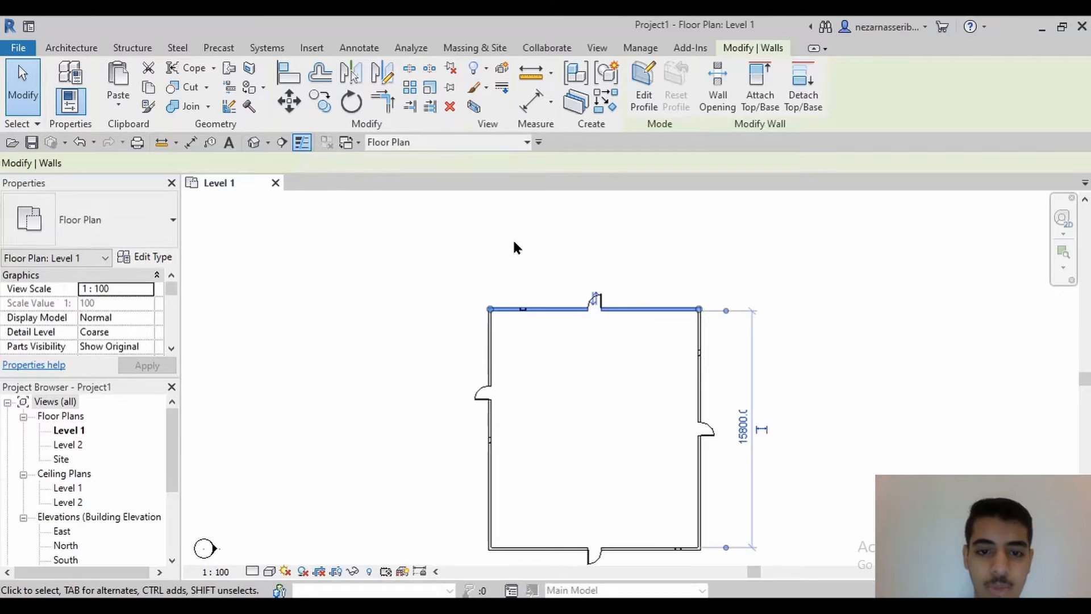
key(Escape)
Step: Select the north wall together with its door and window using a selection window that fully encloses them
scroll(513, 244, down, 2)
middle_drag(514, 252, 500, 263)
scroll(435, 236, down, 3)
mouse_move(440, 243)
middle_down()
mouse_move(452, 264)
mouse_move(441, 258)
middle_up()
scroll(437, 275, up, 1)
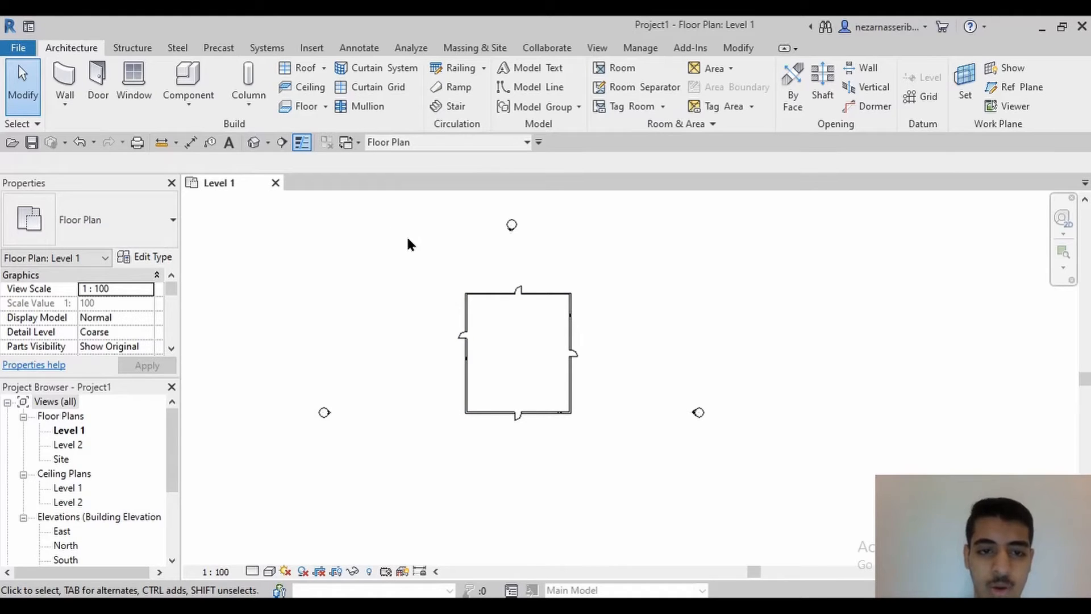
drag(387, 230, 487, 292)
scroll(482, 287, up, 5)
scroll(477, 329, down, 1)
middle_drag(477, 330, 451, 339)
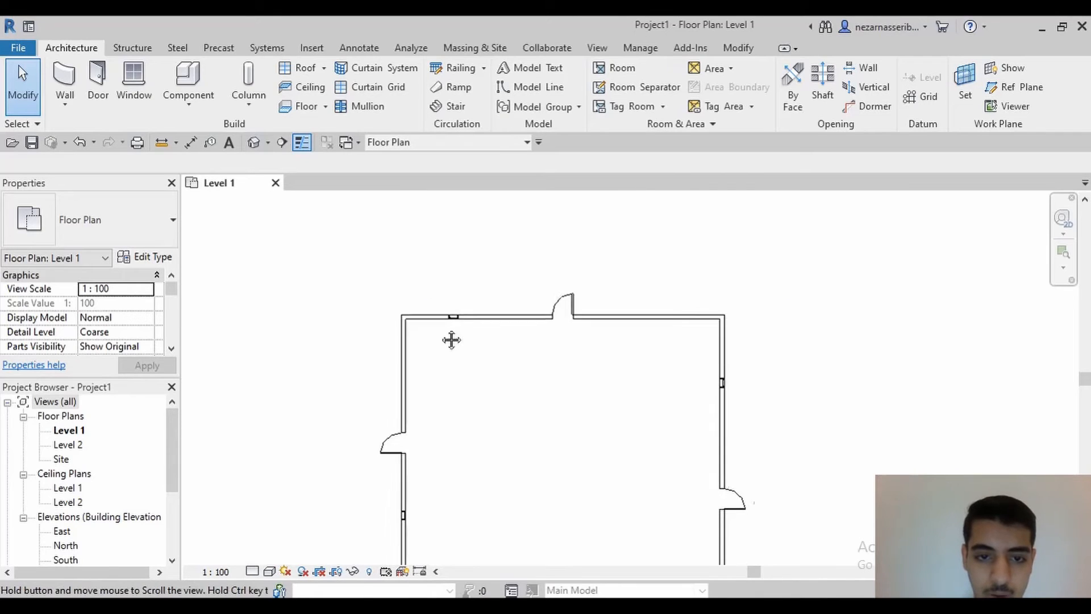
scroll(444, 318, up, 2)
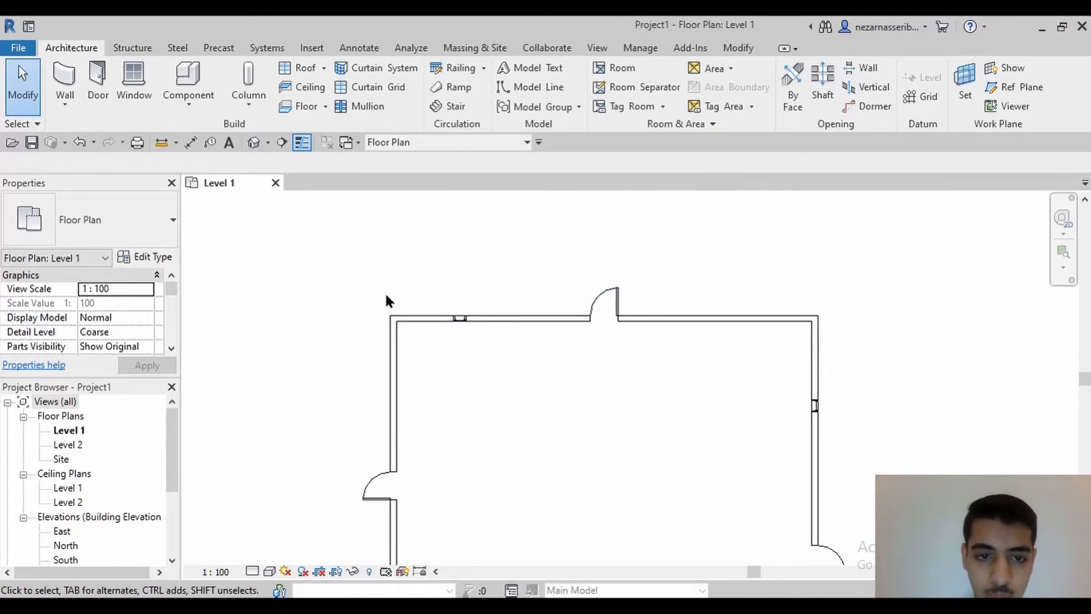
drag(368, 278, 847, 390)
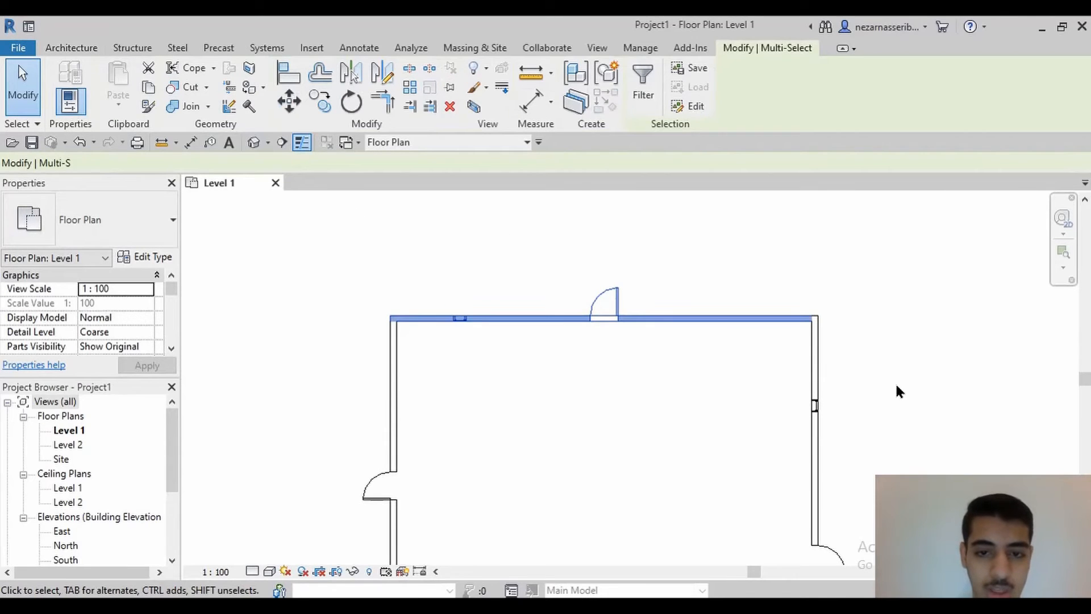
Step: Review which element categories the north wall selection contains and clear the selection
click(34, 258)
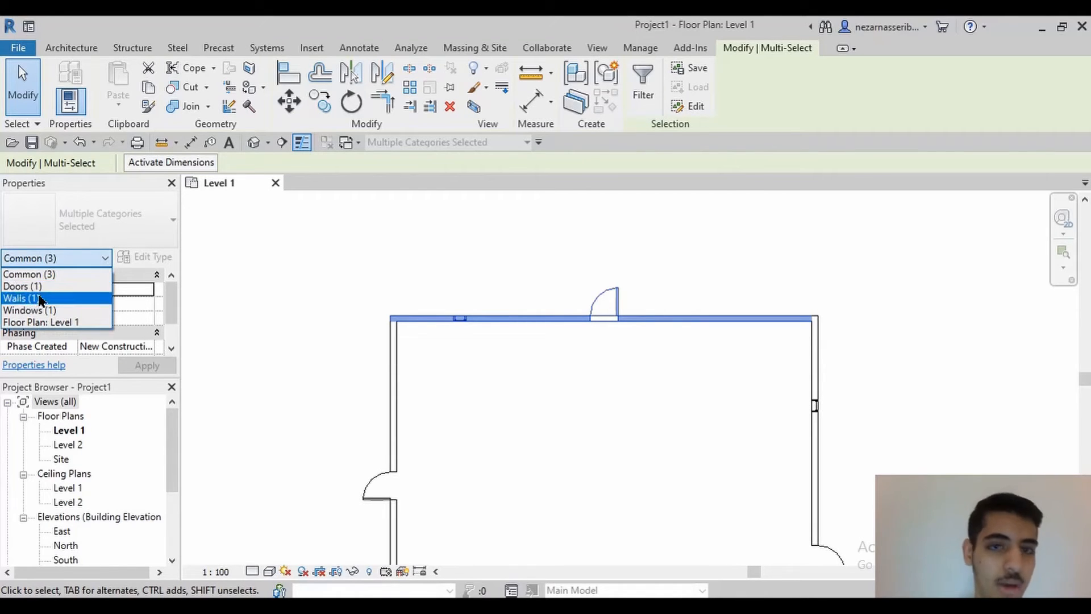
click(55, 253)
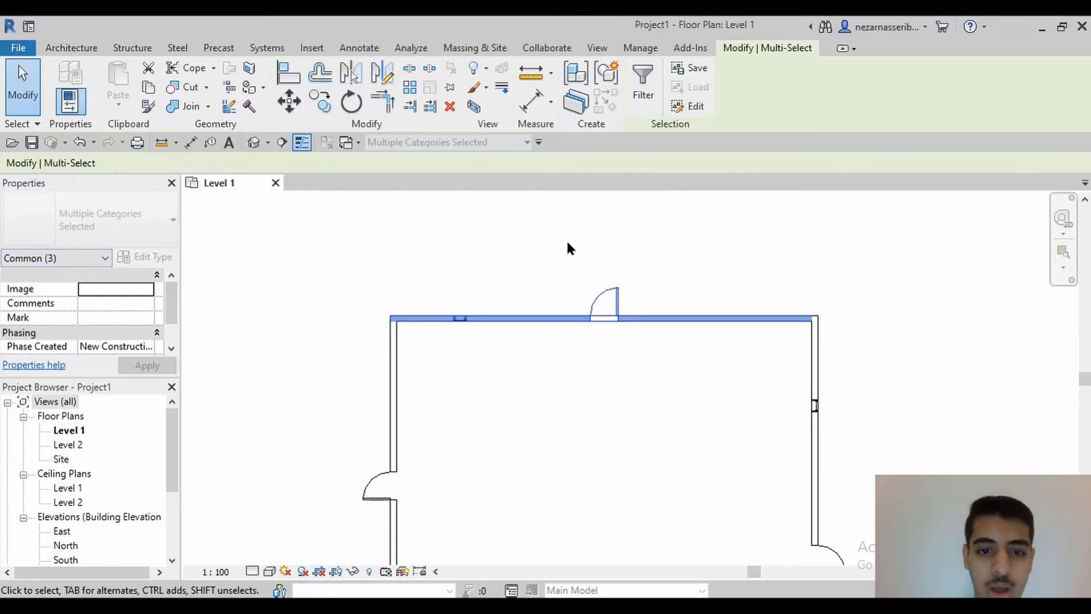
scroll(516, 241, down, 2)
middle_drag(516, 241, 504, 247)
scroll(508, 257, down, 2)
scroll(500, 250, down, 4)
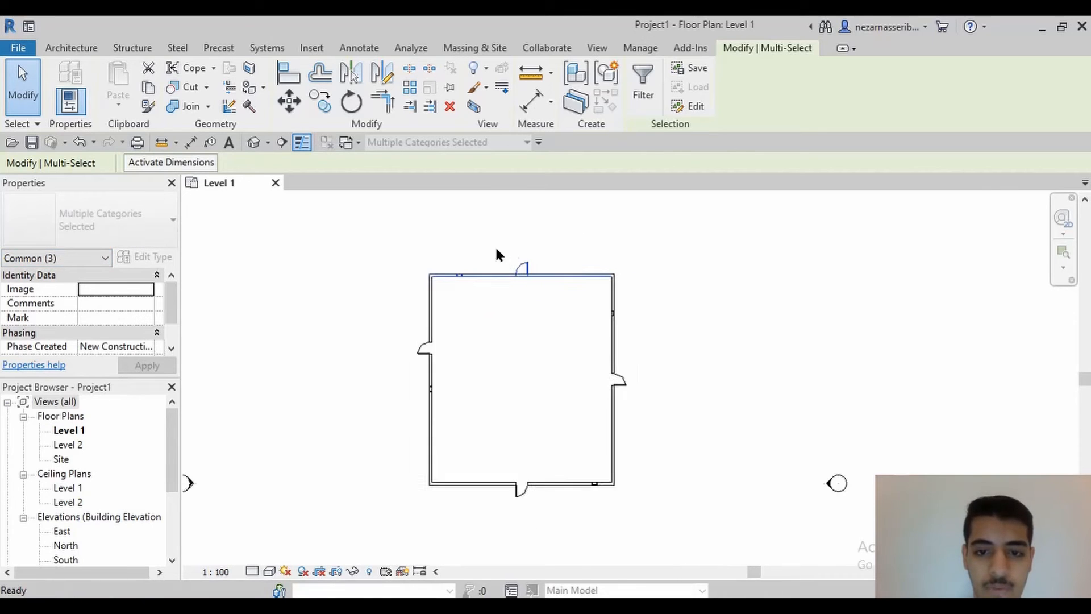
click(720, 396)
Step: Select the east, west and south walls with their doors and windows using a crossing window started outside the southeast corner
scroll(717, 397, up, 1)
scroll(717, 405, up, 3)
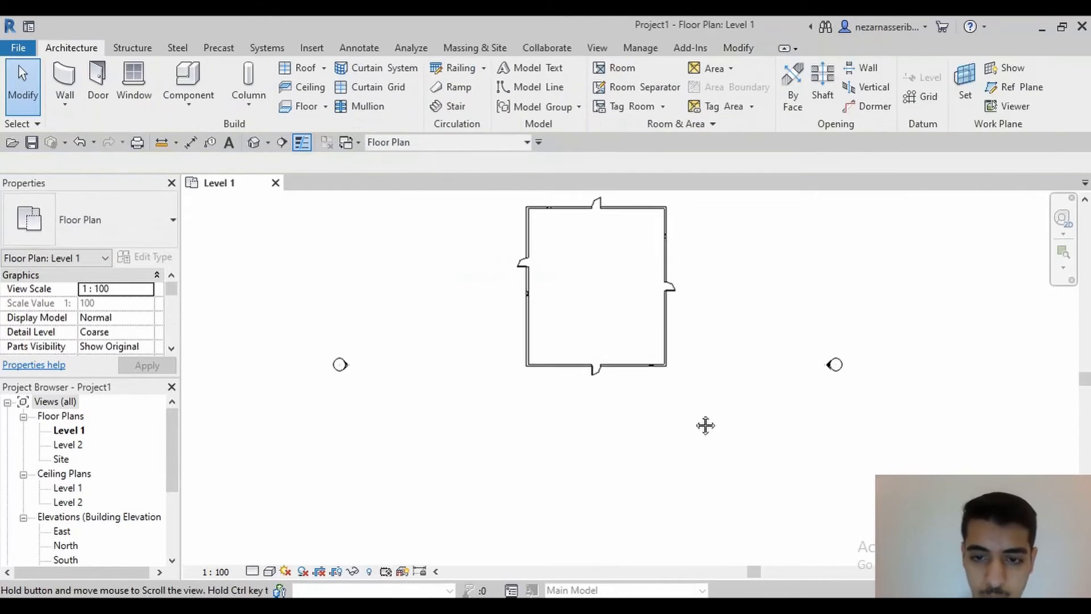
scroll(719, 404, down, 2)
middle_drag(718, 404, 704, 430)
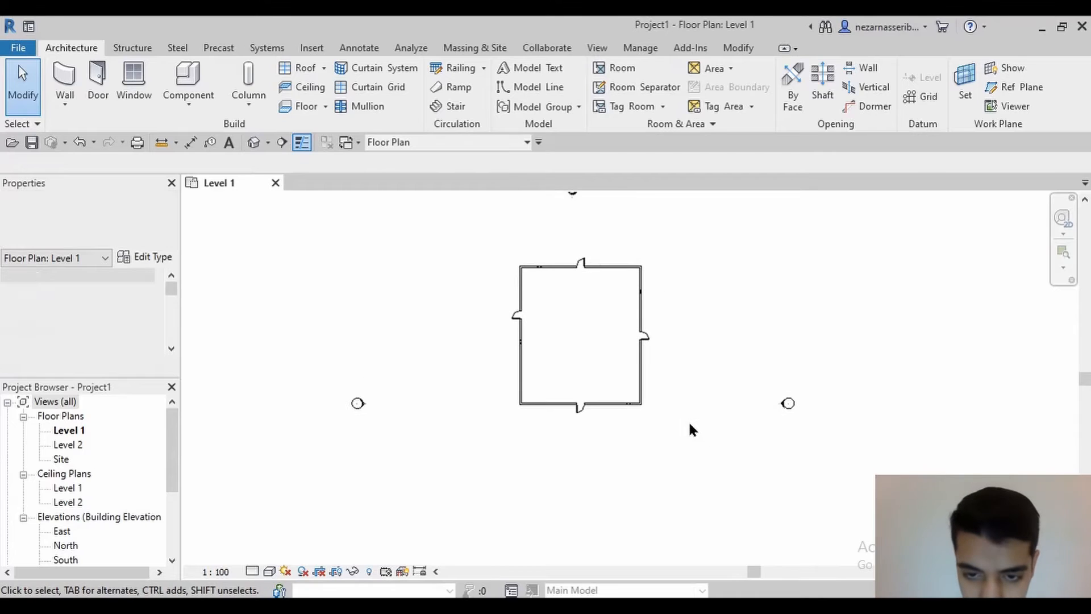
scroll(660, 404, up, 3)
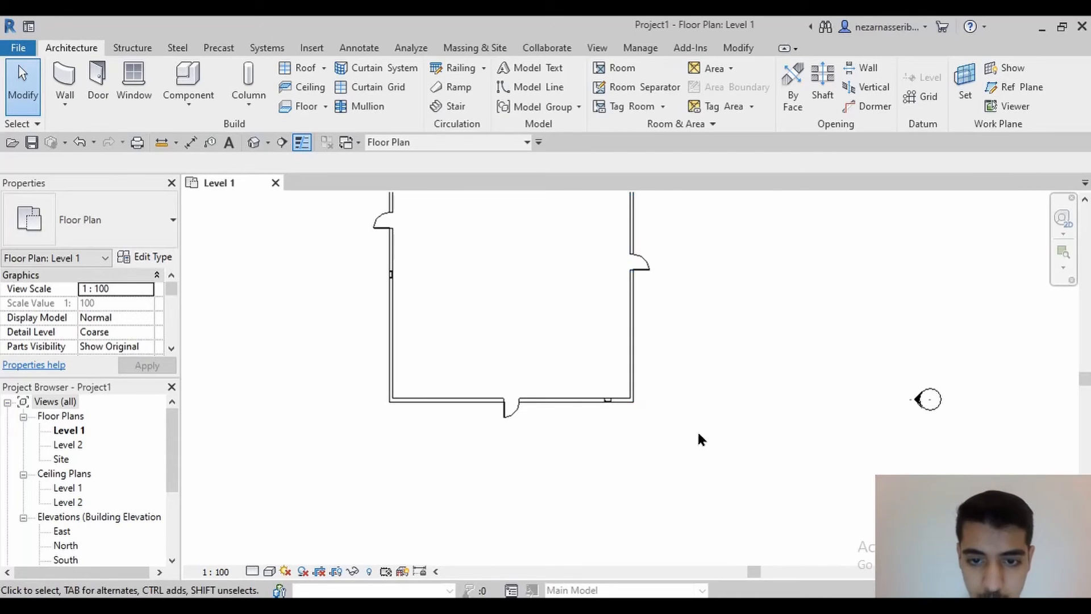
drag(700, 431, 635, 373)
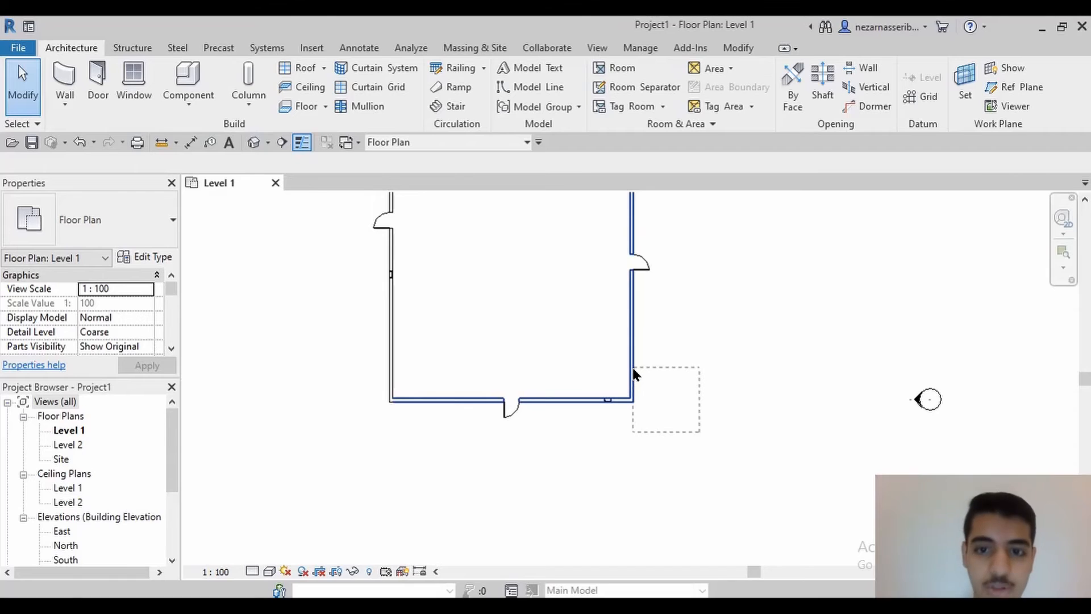
drag(634, 369, 359, 221)
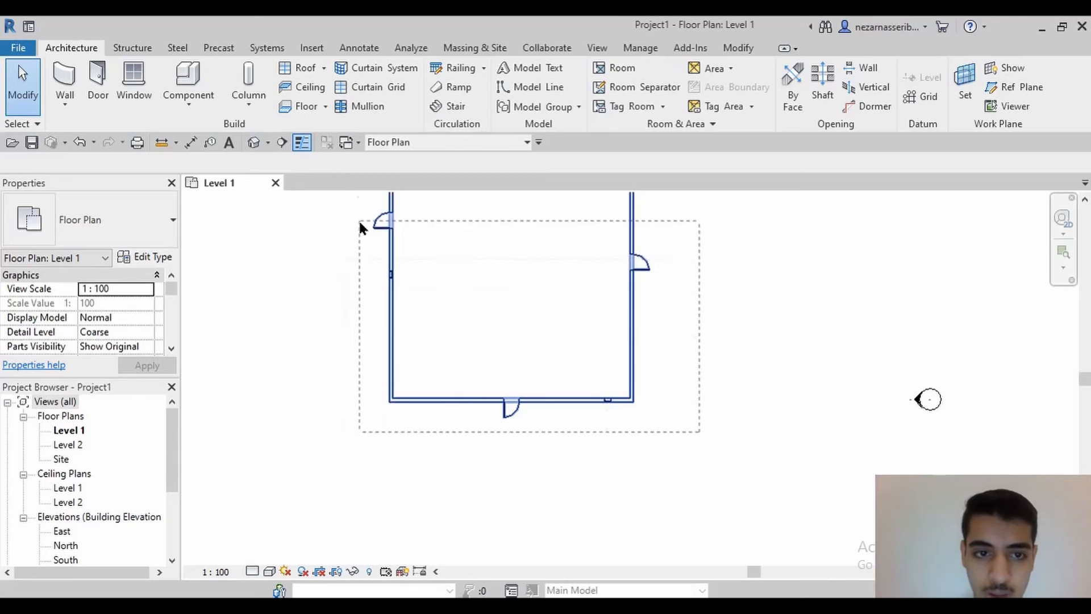
drag(336, 180, 337, 181)
scroll(588, 376, down, 2)
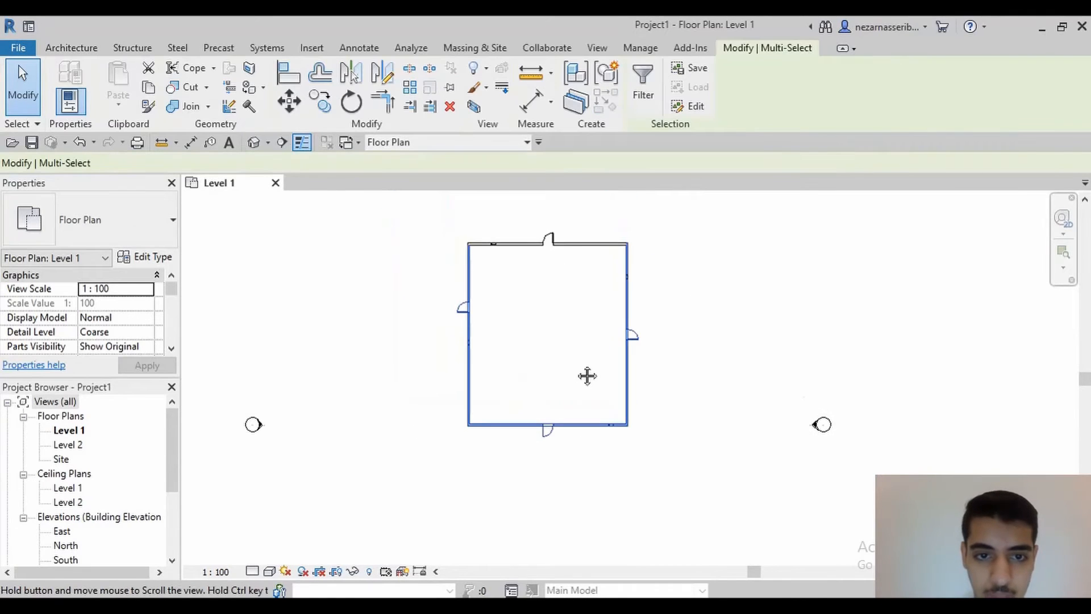
Step: Review the element categories included in the crossing selection and deselect everything
click(57, 258)
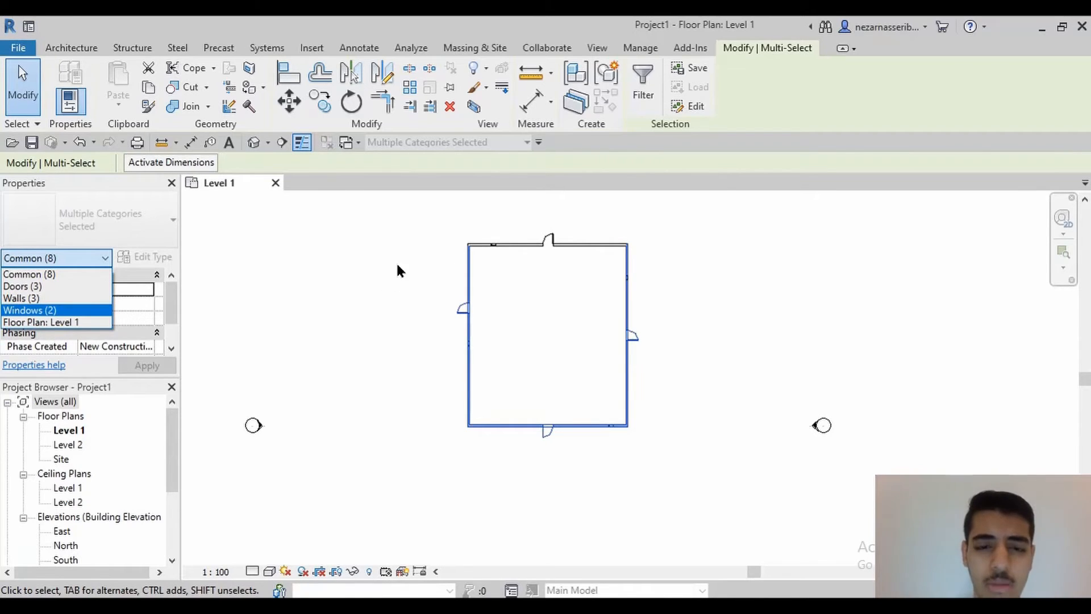
click(433, 237)
click(438, 242)
scroll(466, 264, up, 1)
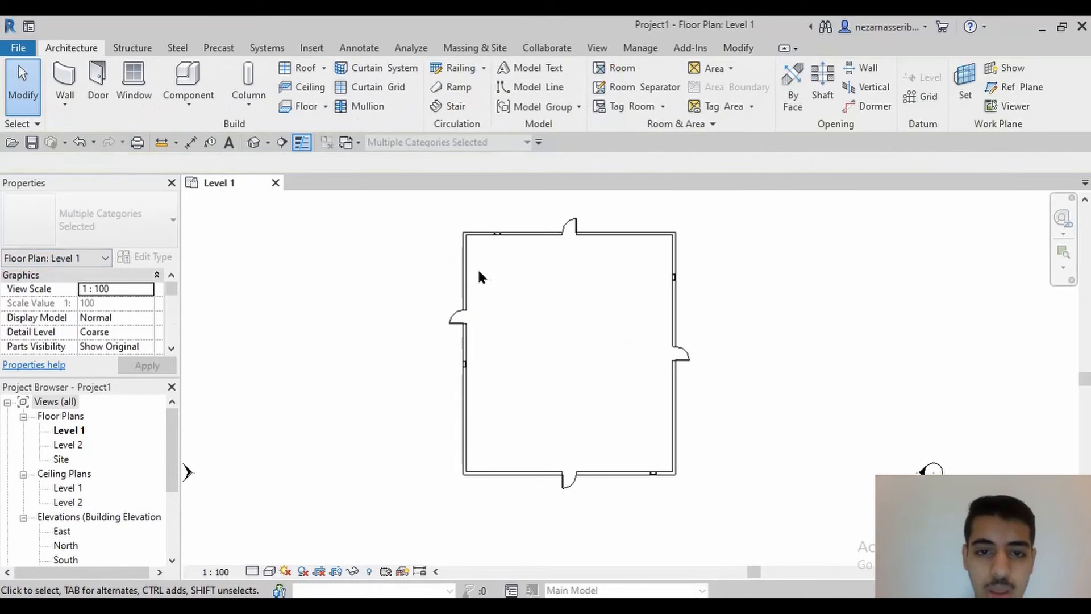
Step: Select all four connected exterior walls as one chain, without their doors and windows
scroll(479, 271, down, 1)
middle_drag(479, 272, 446, 287)
scroll(456, 256, up, 1)
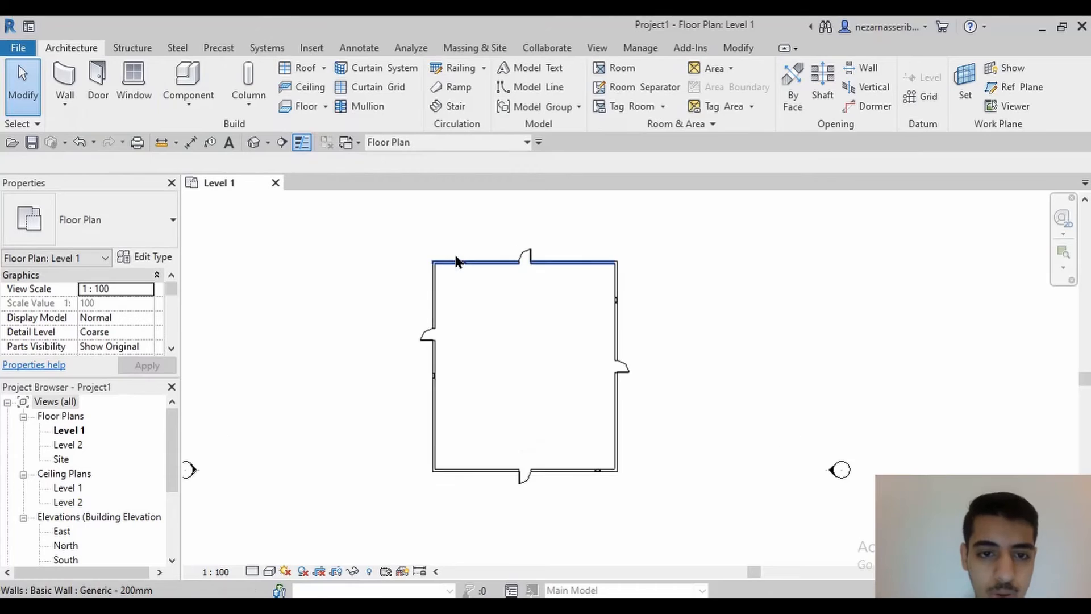
scroll(456, 262, up, 2)
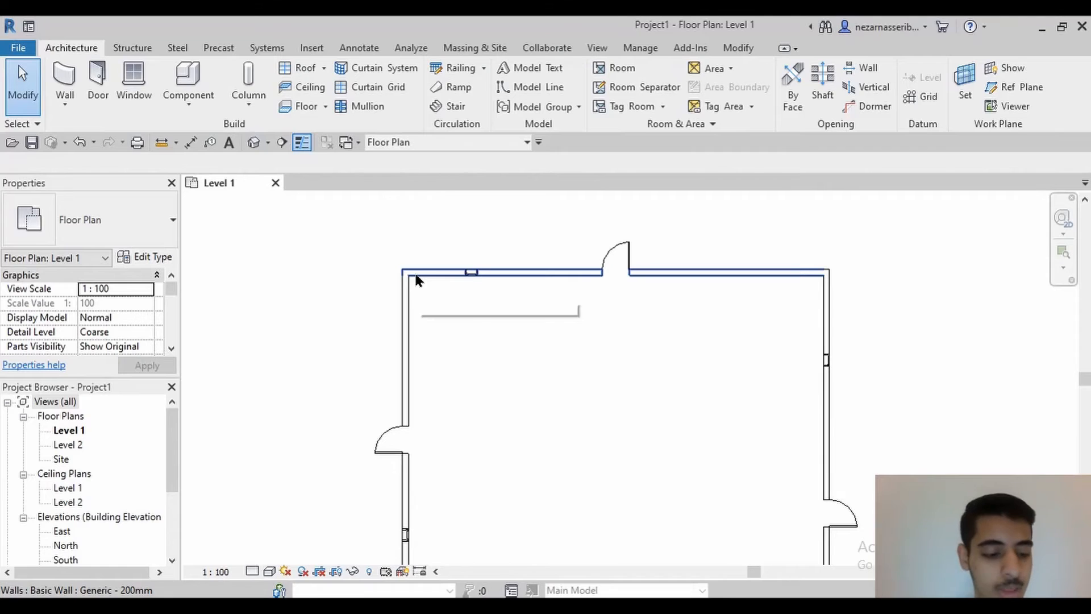
key(Tab)
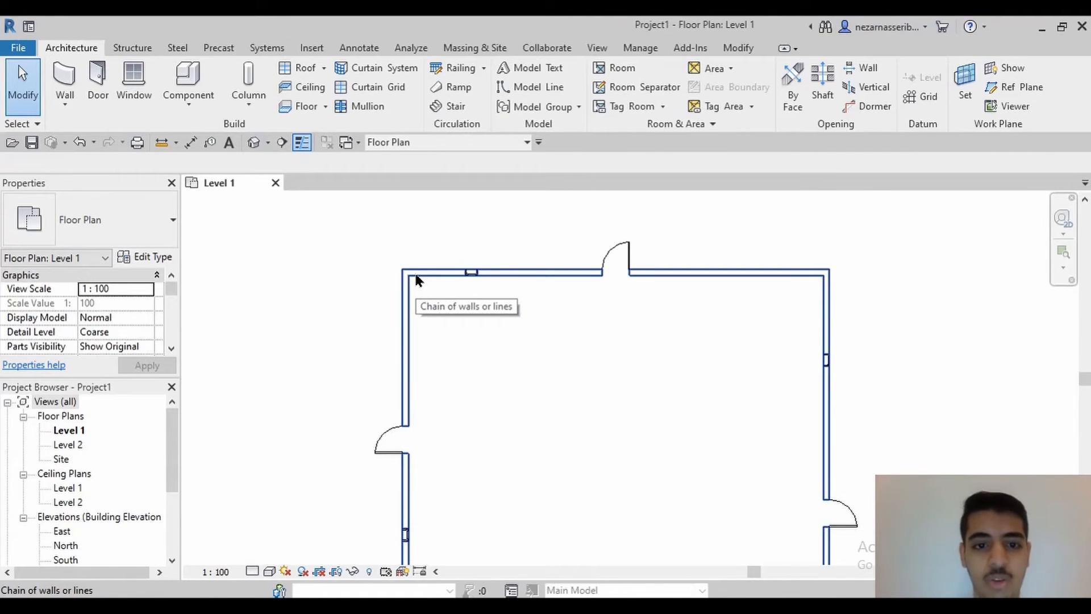
click(415, 272)
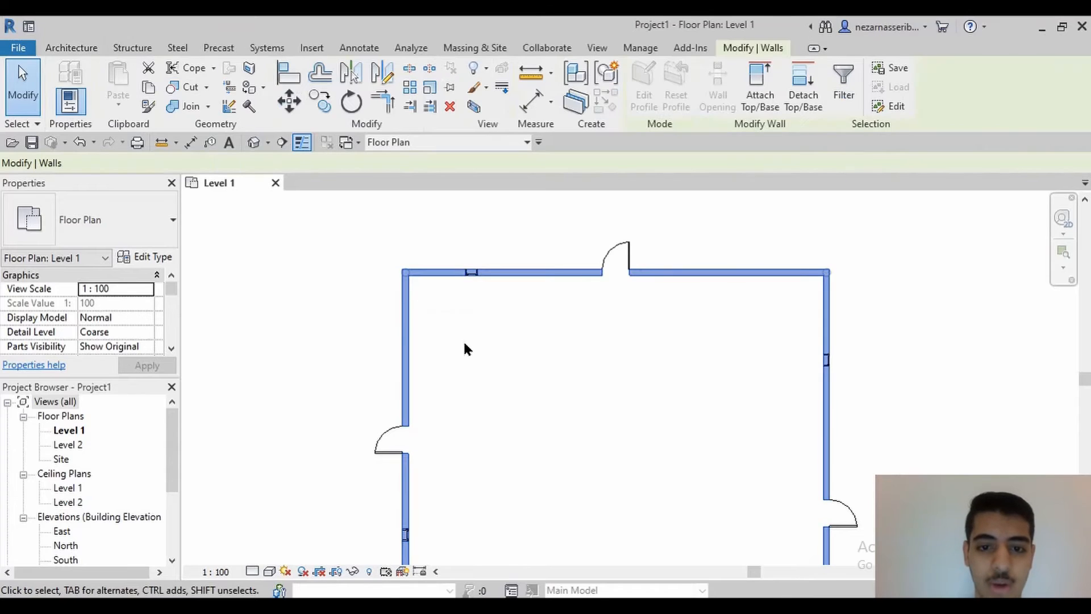
scroll(461, 319, down, 2)
middle_drag(459, 316, 452, 277)
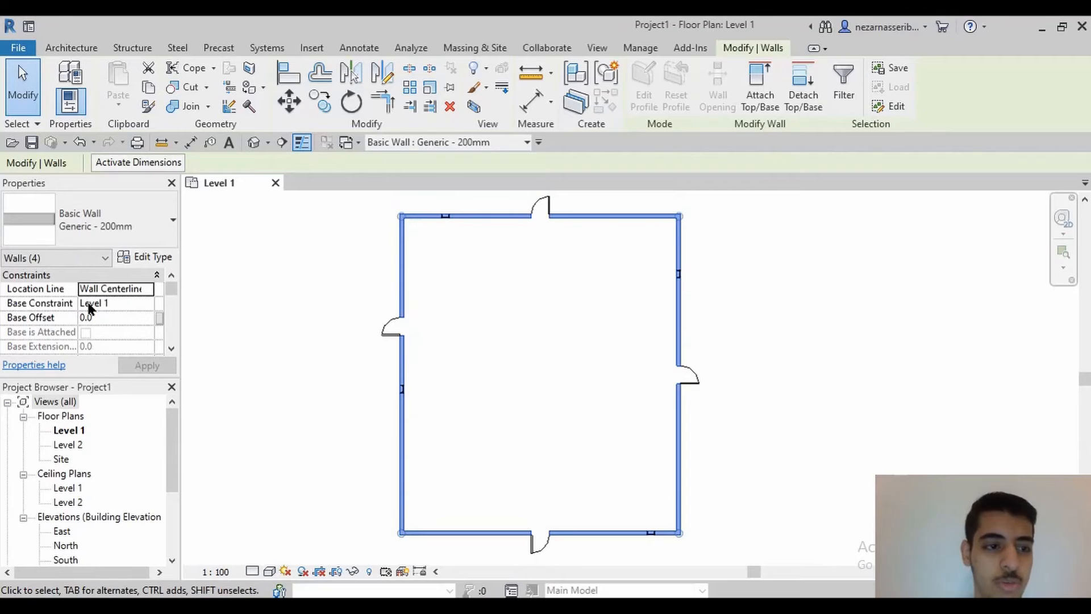
Step: Set the top constraint of the four selected walls to Up to level: Level 2 and clear the selection
scroll(103, 310, down, 2)
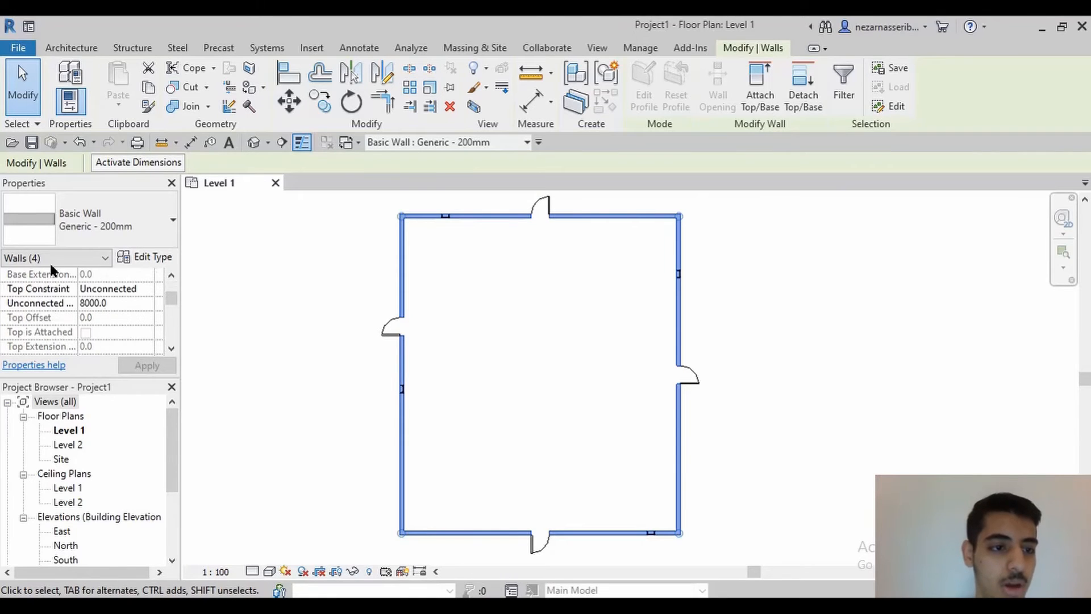
scroll(69, 310, down, 3)
scroll(97, 282, up, 3)
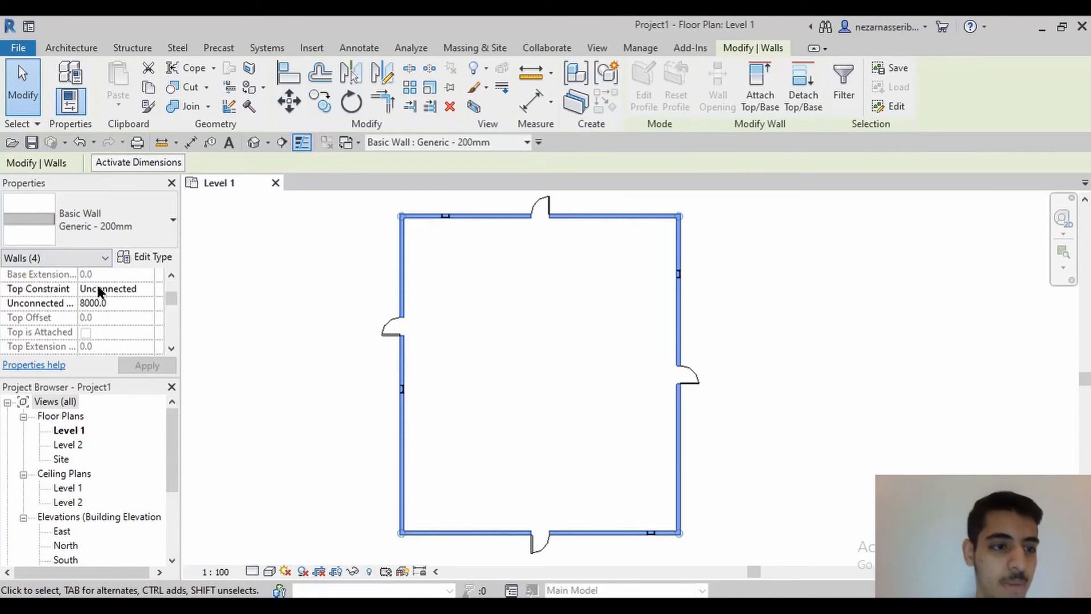
click(146, 287)
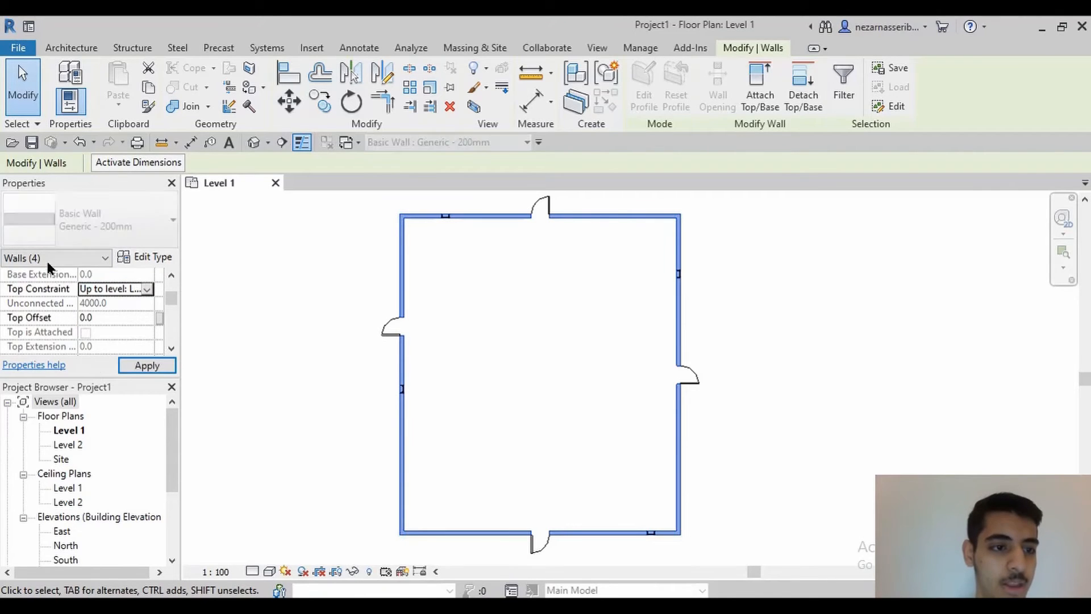
scroll(81, 324, up, 2)
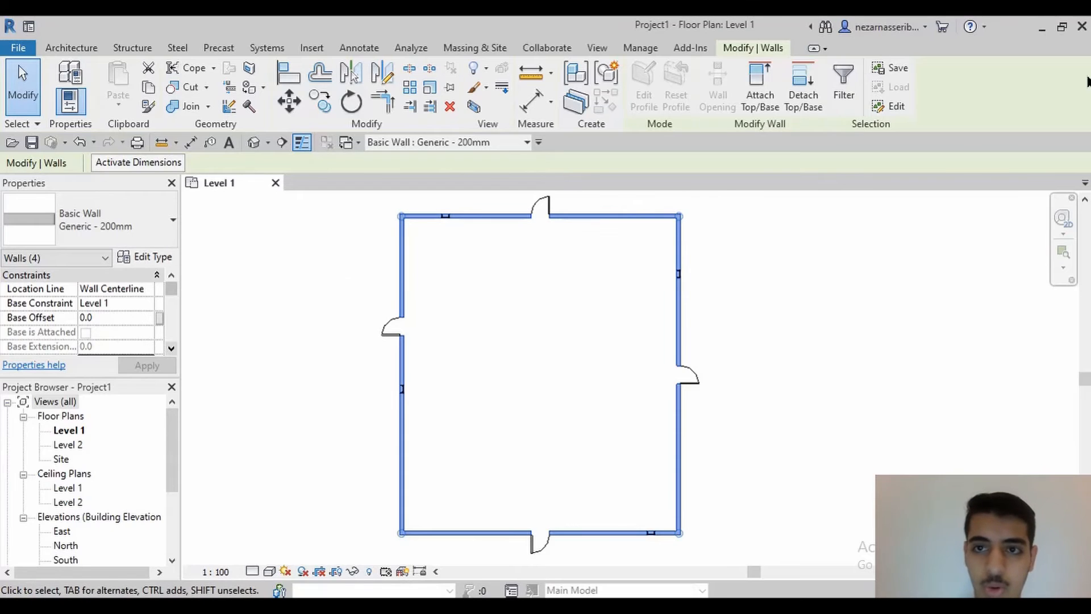
click(865, 264)
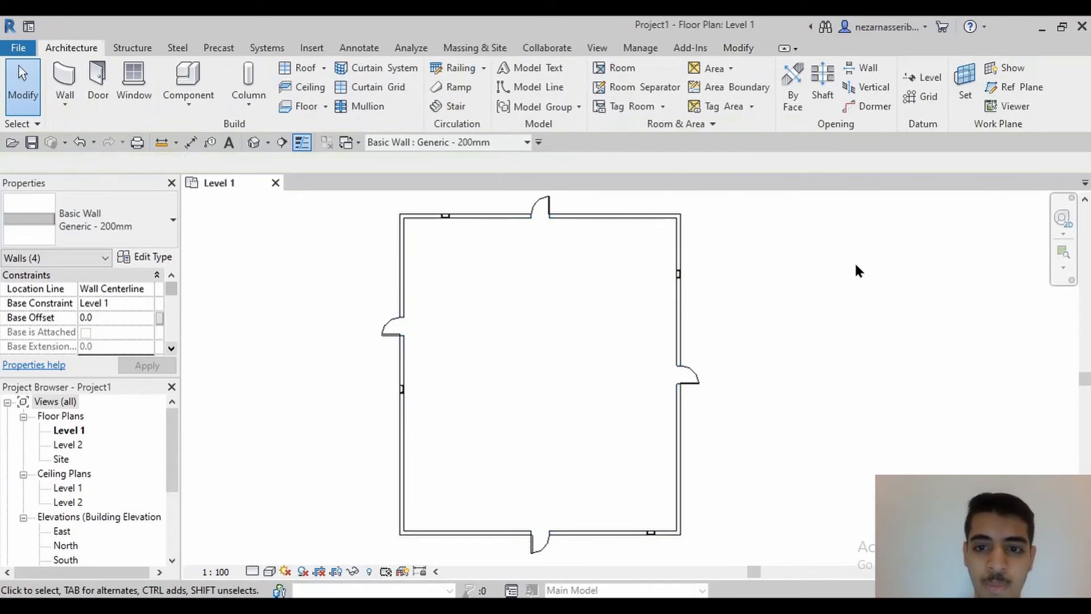
Step: Select the north wall together with its door and its window by adding each element to the selection individually
scroll(804, 260, down, 5)
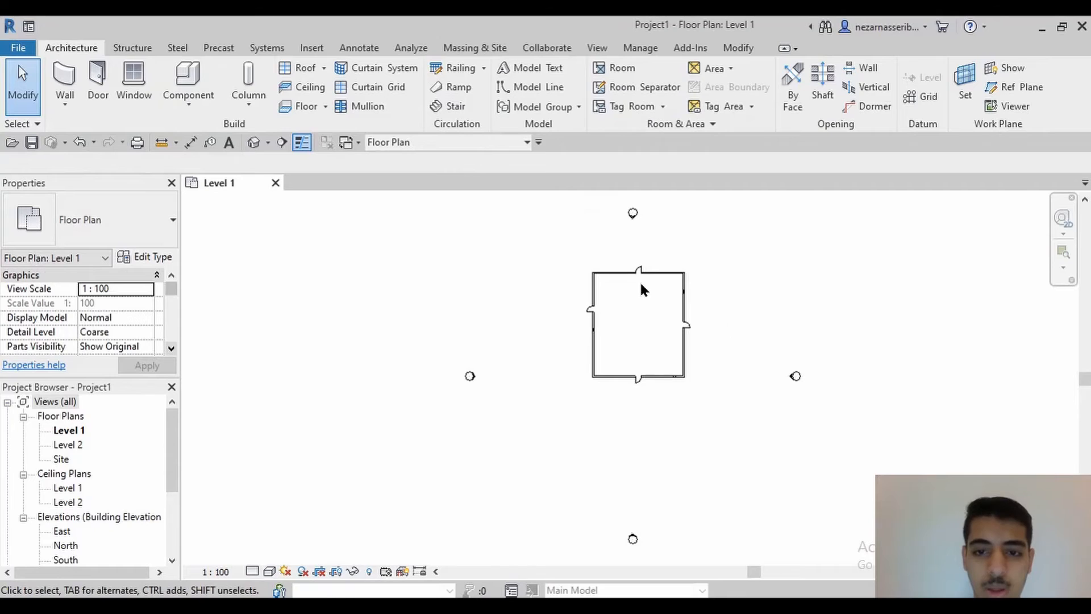
scroll(640, 282, up, 3)
scroll(624, 284, down, 2)
middle_drag(632, 295, 577, 307)
scroll(568, 285, up, 1)
scroll(546, 277, up, 5)
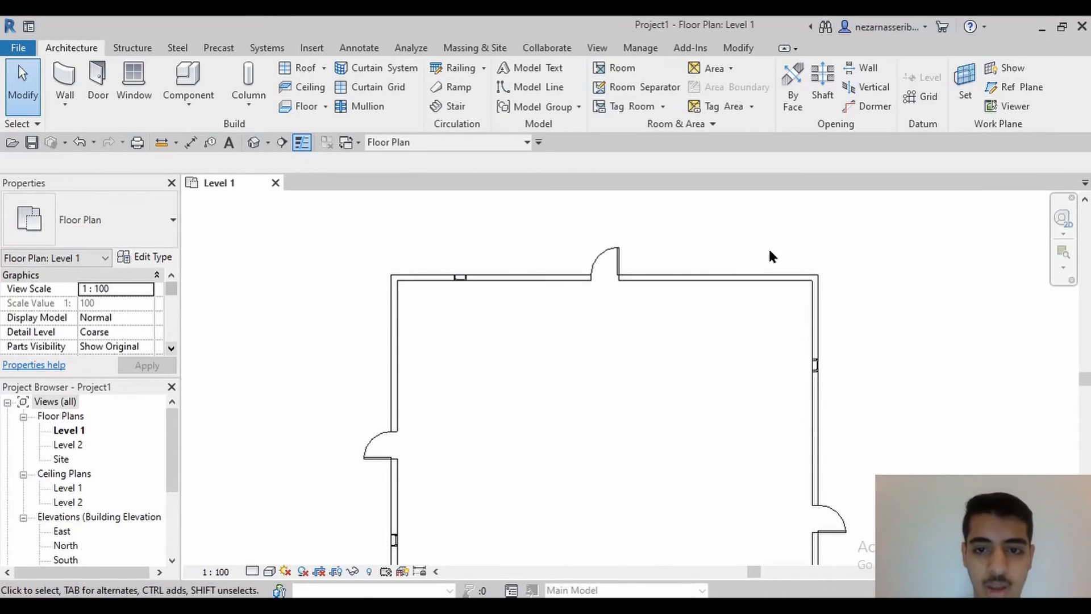
scroll(423, 266, up, 4)
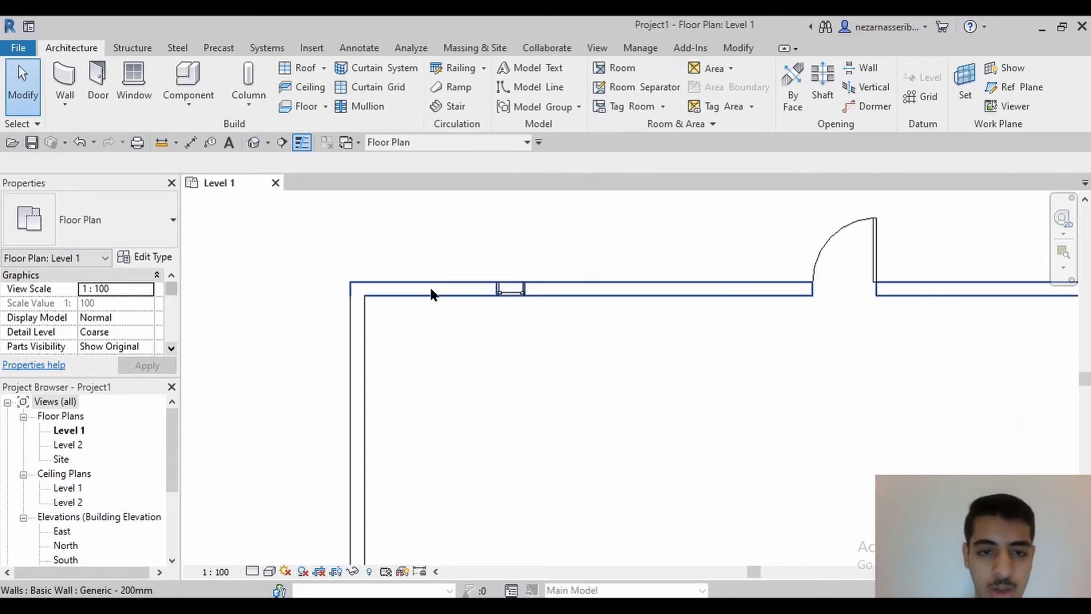
click(432, 289)
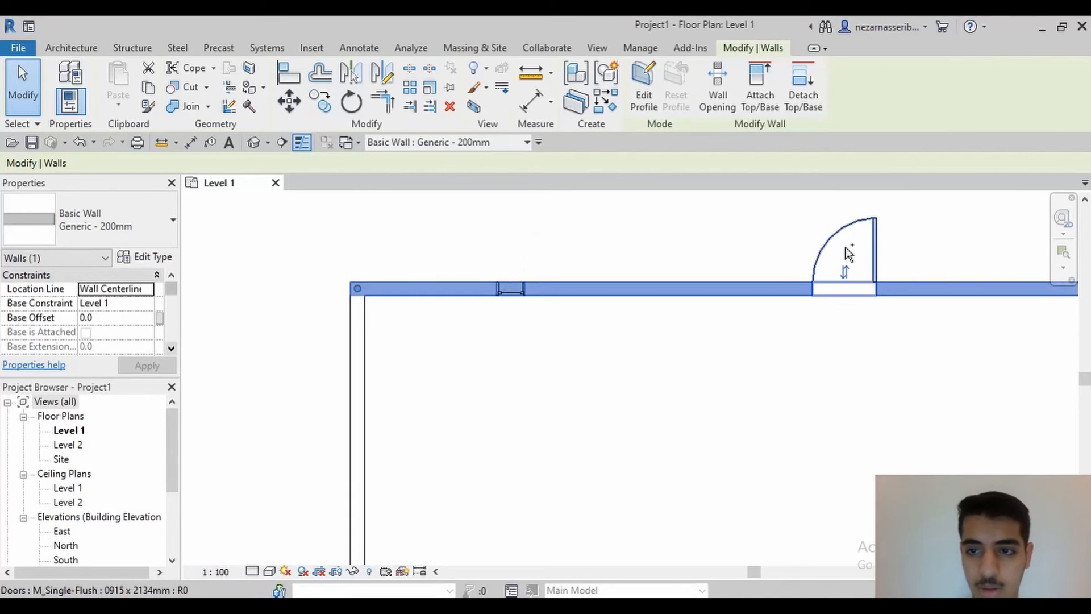
ctrl+click(873, 228)
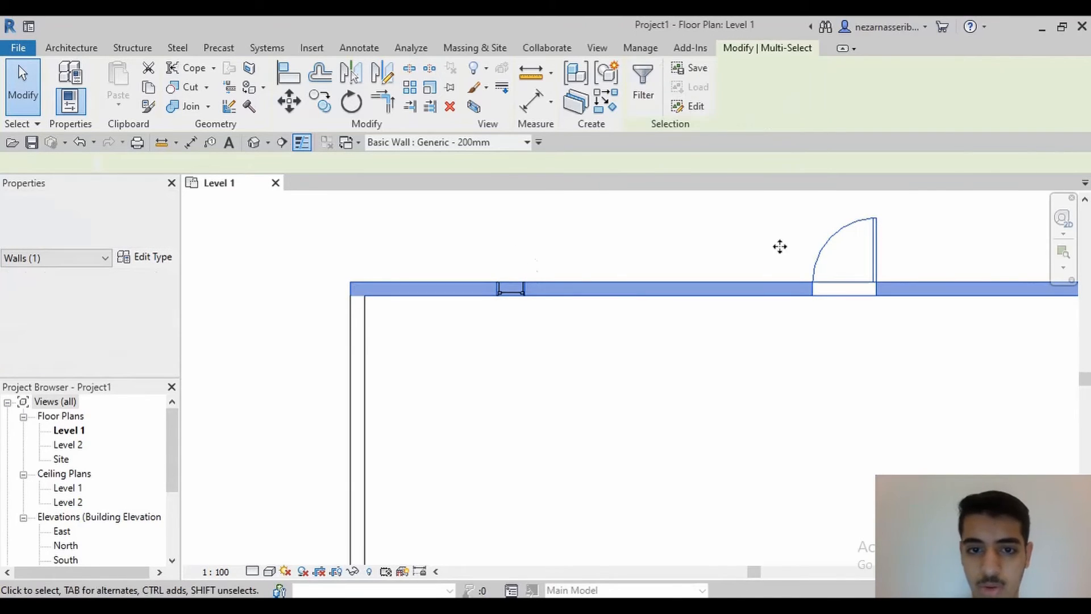
key(Tab)
key(Tab)
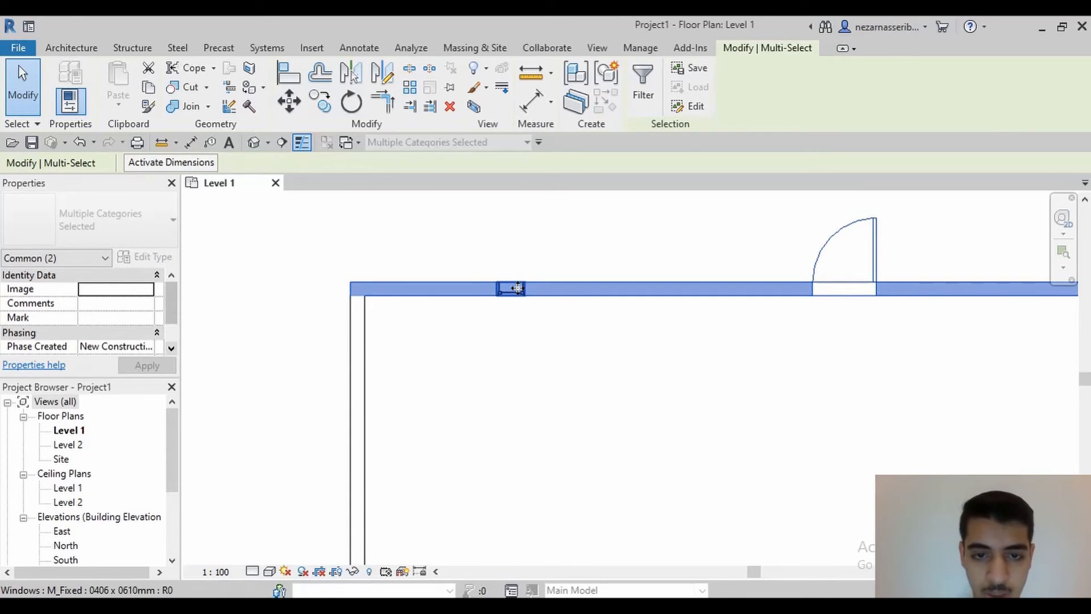
ctrl+click(520, 291)
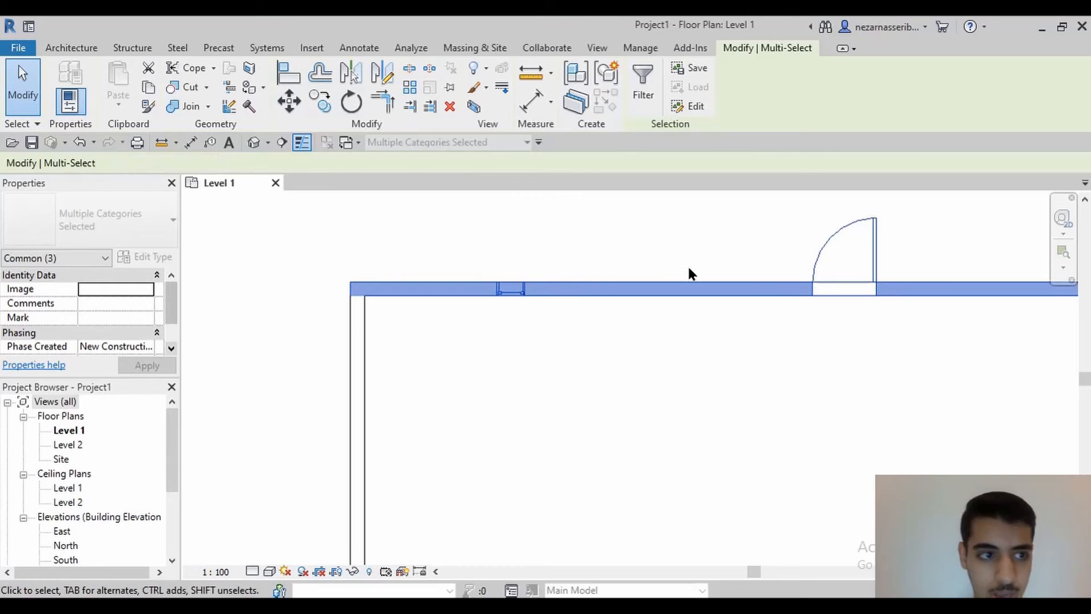
Step: Review the element categories of the selected north wall, door and window, and deselect everything
click(67, 258)
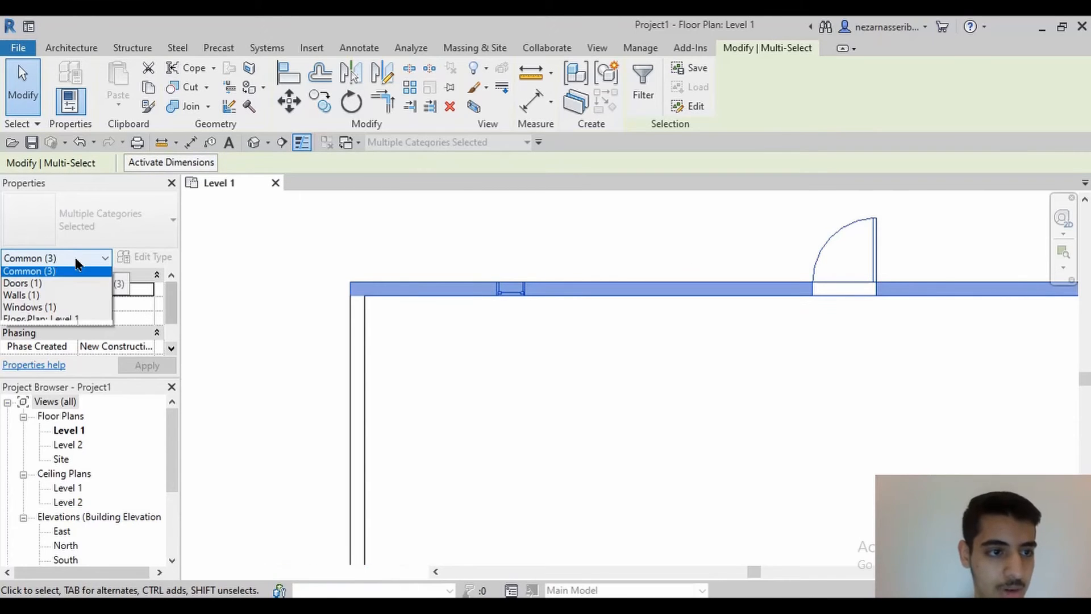
click(72, 259)
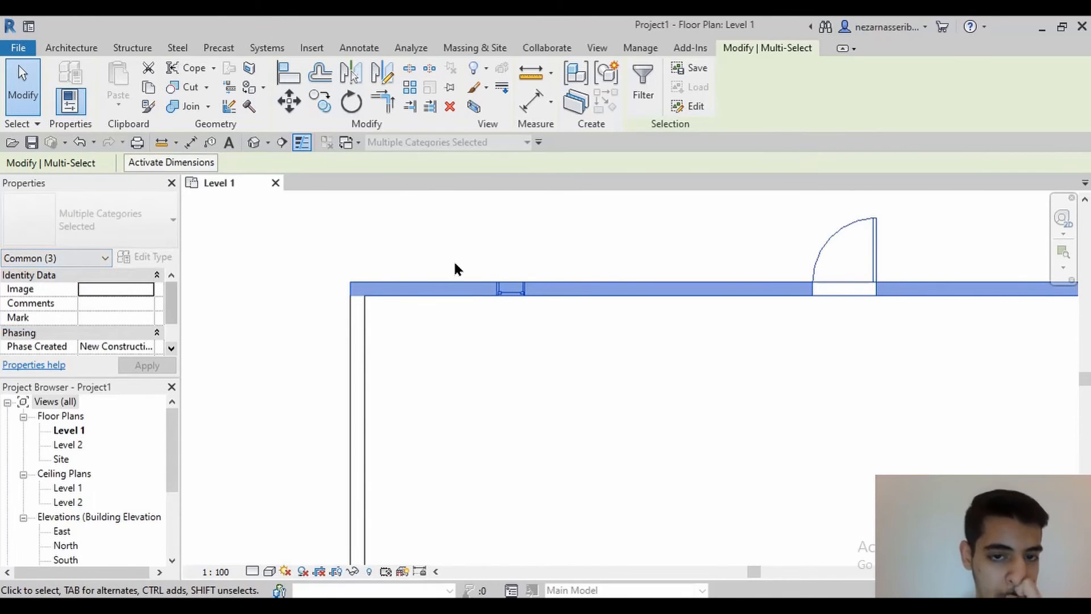
scroll(463, 258, down, 4)
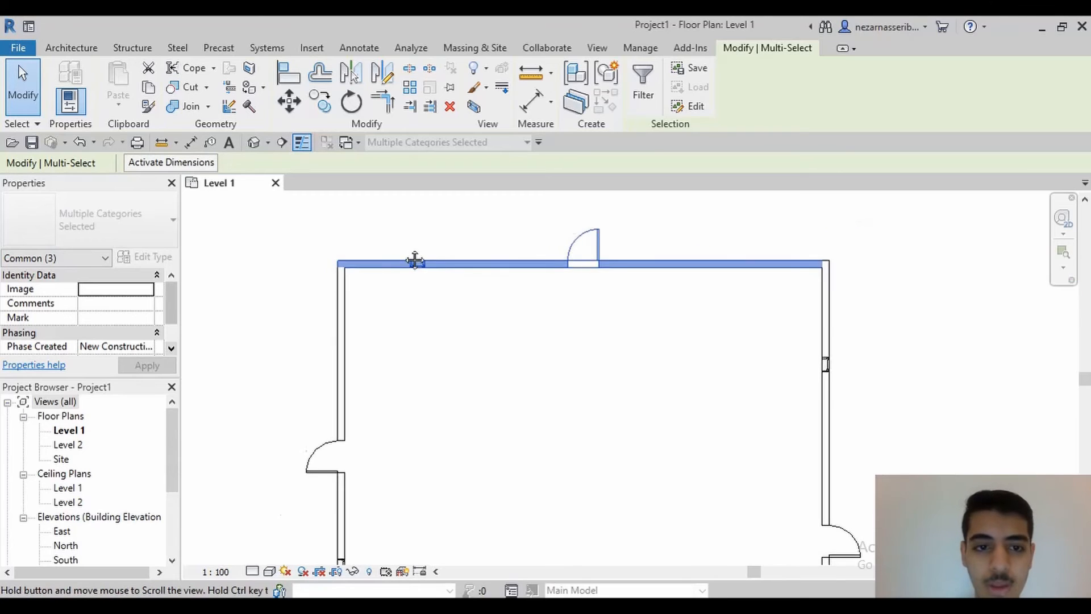
scroll(446, 261, up, 6)
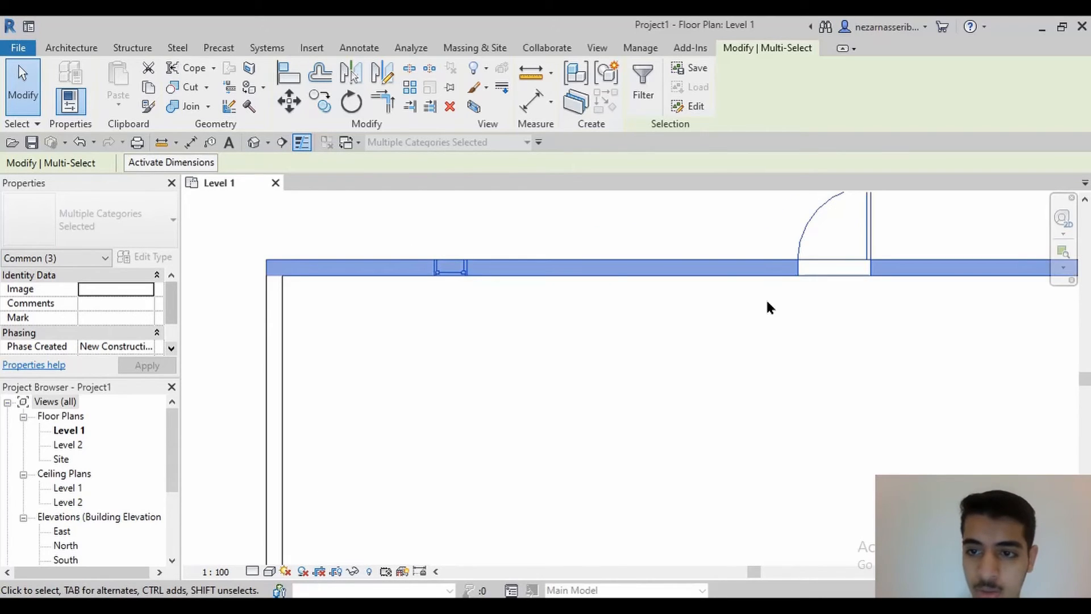
scroll(767, 302, down, 4)
middle_drag(779, 312, 737, 358)
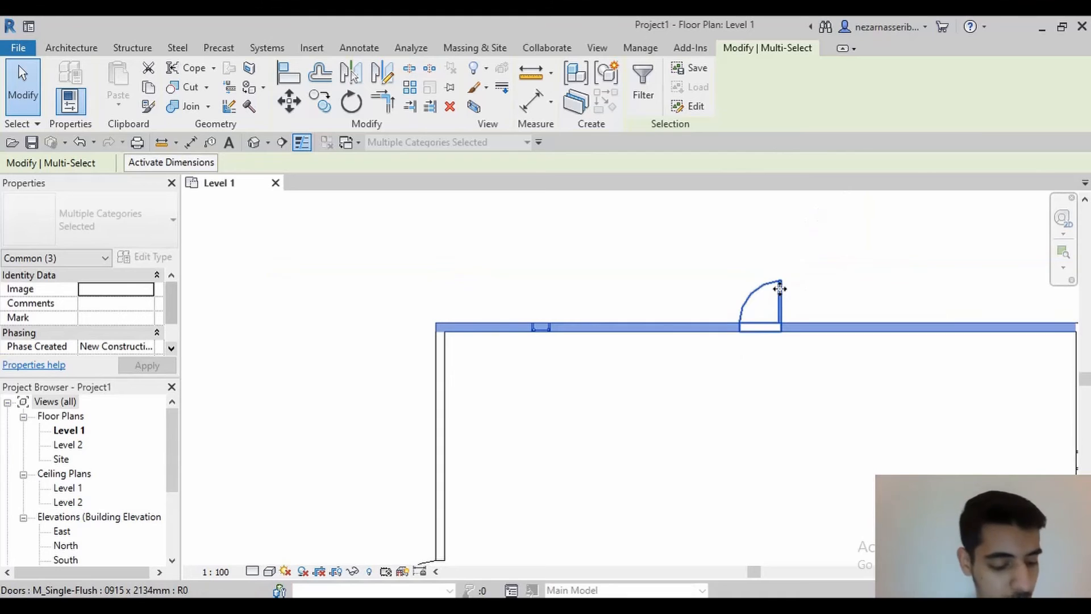
click(587, 243)
scroll(546, 309, down, 6)
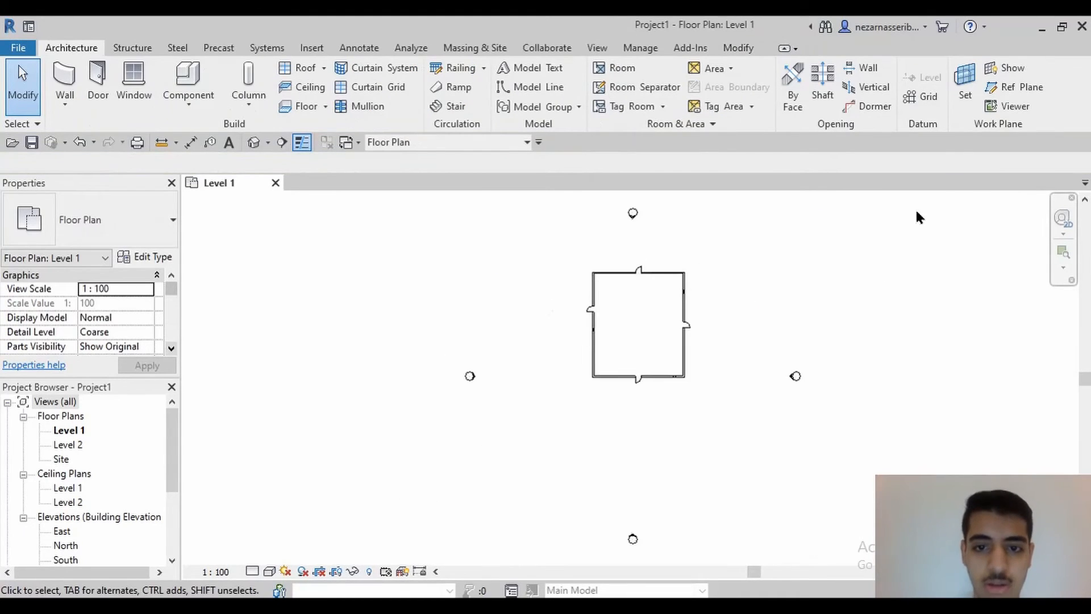
Step: Select the north wall with its door and window using a selection window drawn from the northwest around the wall
scroll(621, 261, up, 3)
scroll(621, 261, down, 3)
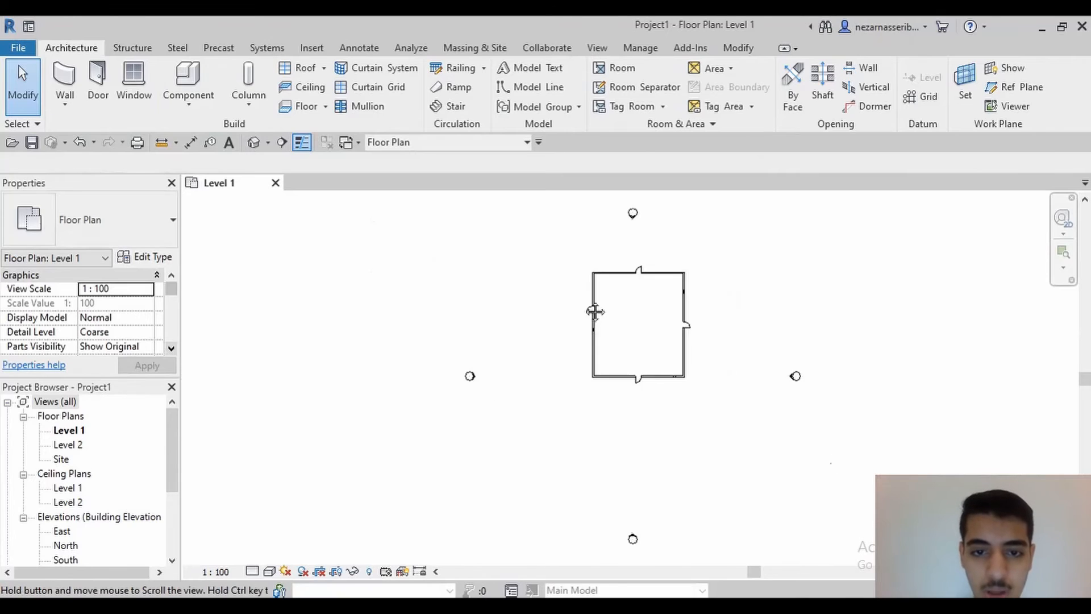
middle_drag(594, 310, 582, 320)
scroll(575, 304, up, 5)
middle_drag(654, 258, 591, 327)
drag(499, 267, 763, 340)
scroll(617, 311, up, 4)
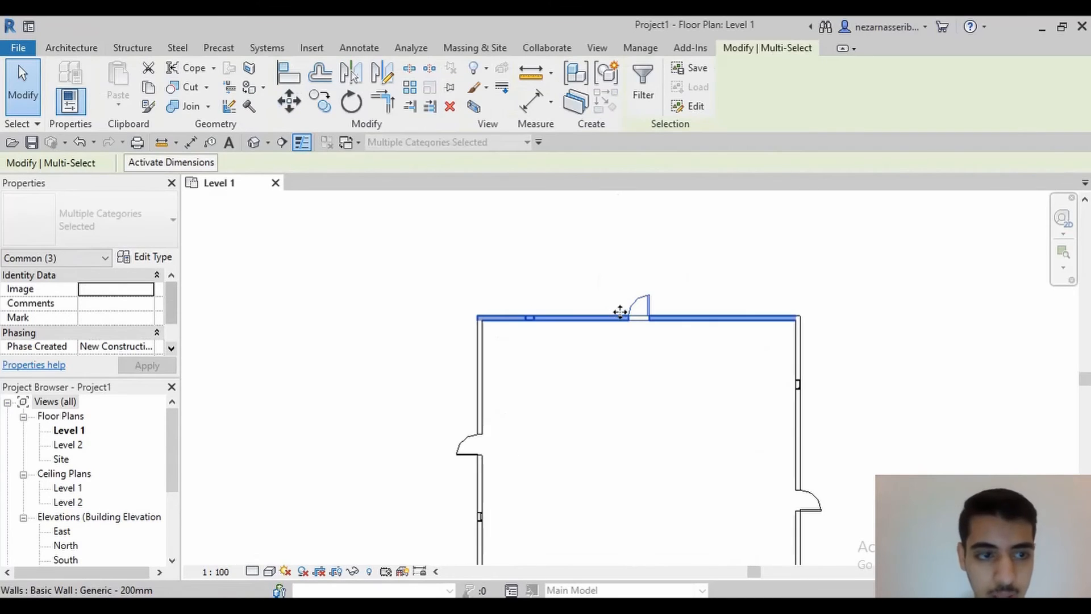
scroll(656, 312, up, 3)
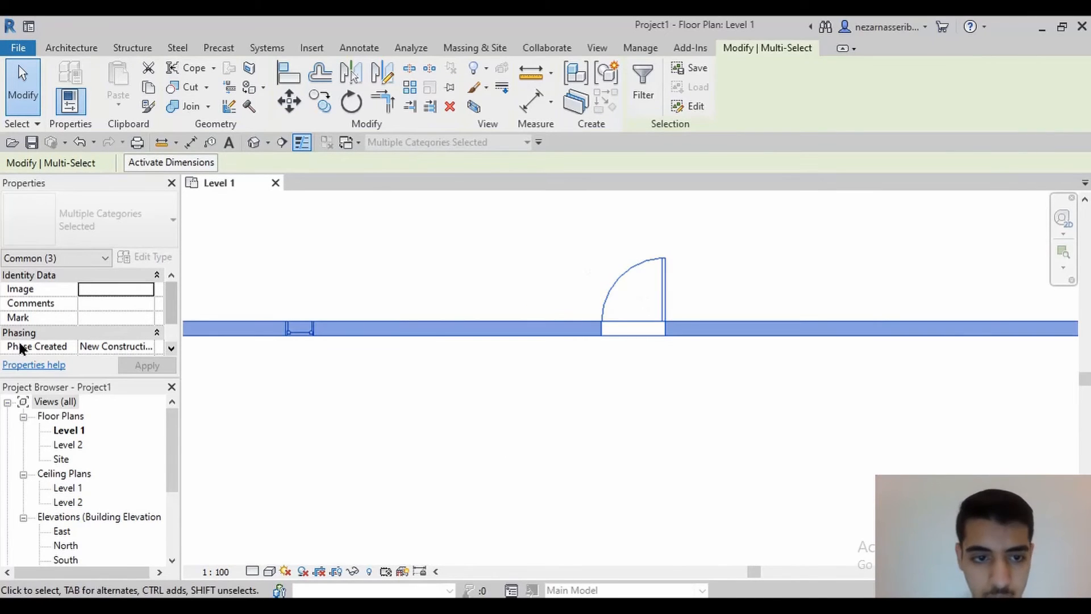
Step: Remove the north door from the selection, keeping the wall and window selected, and clear the selection
shift+click(666, 272)
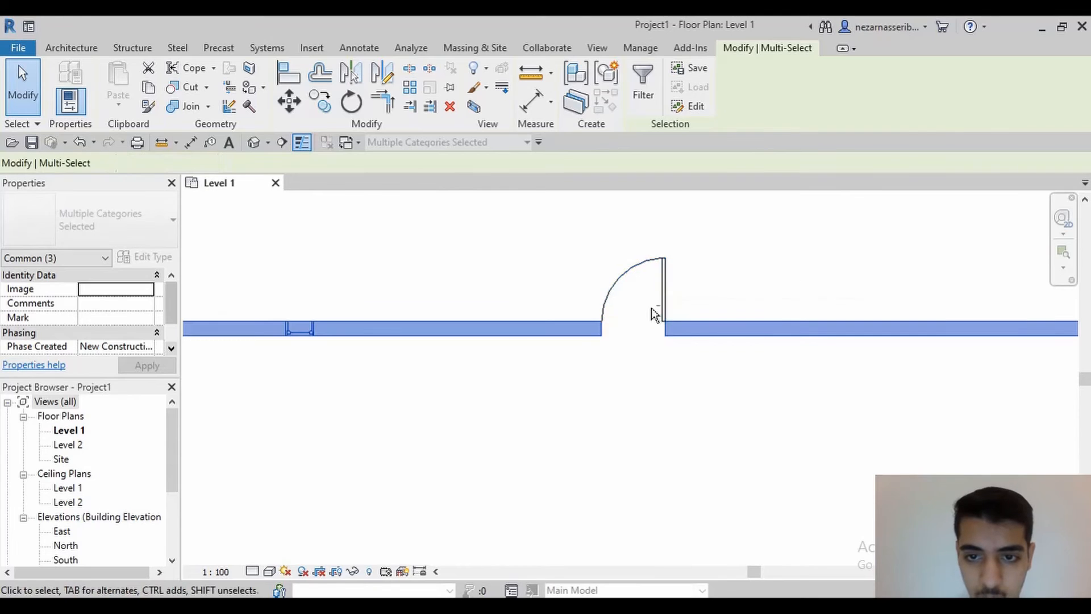
scroll(574, 344, down, 3)
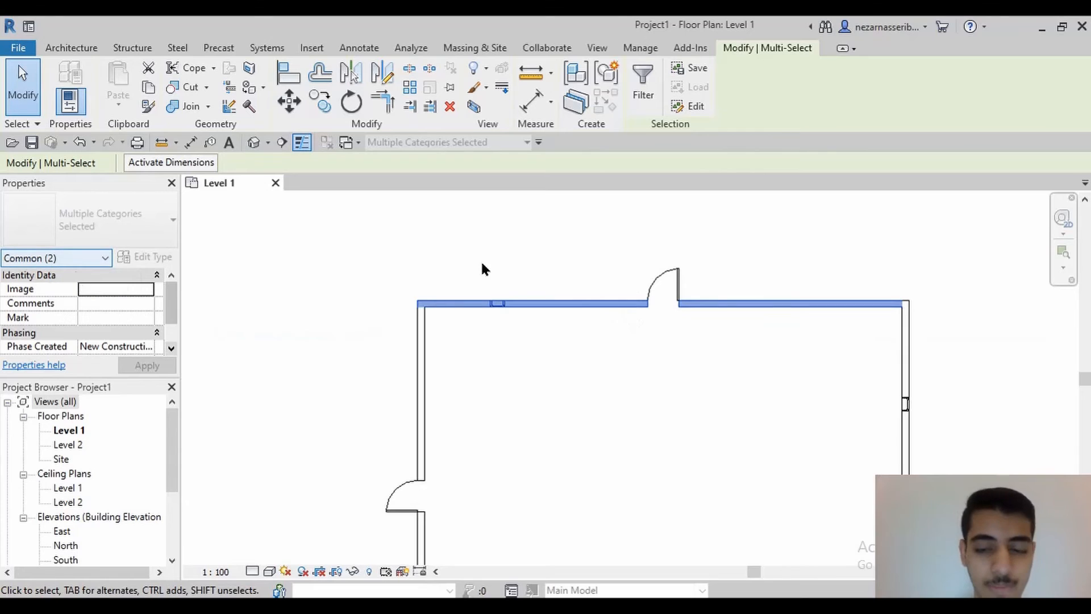
scroll(633, 380, down, 2)
middle_drag(633, 381, 580, 347)
middle_click(579, 341)
middle_click(578, 341)
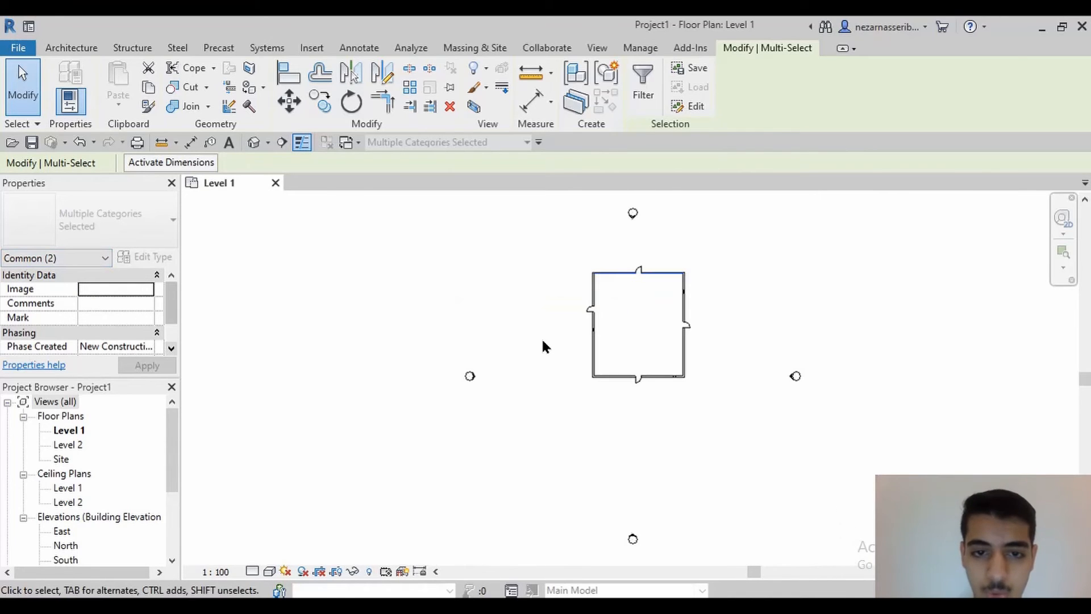
click(715, 298)
middle_drag(714, 299, 638, 341)
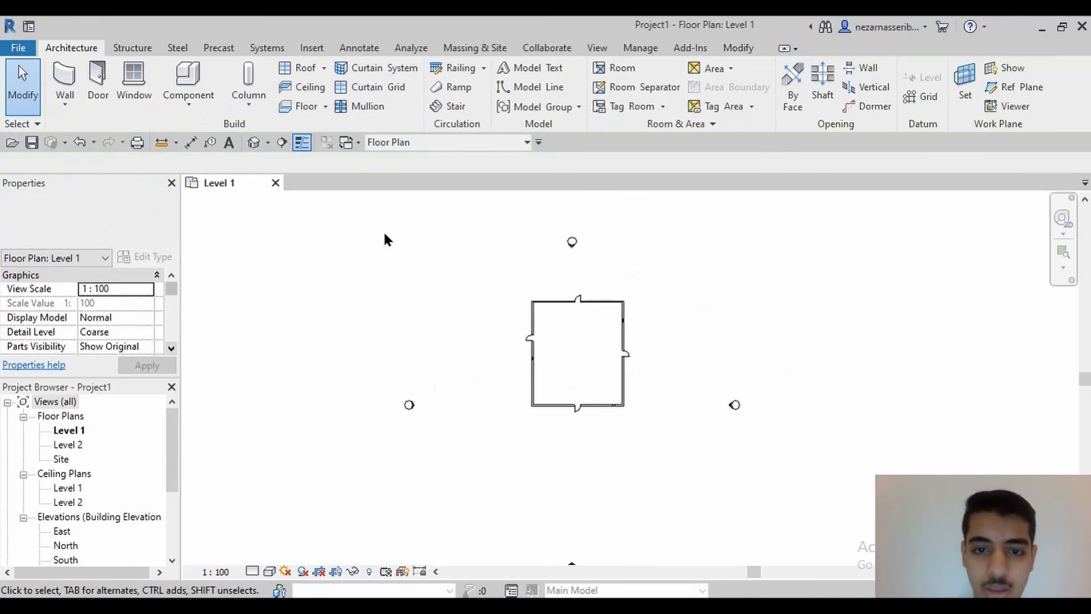
Step: Select the whole plan, including walls, doors, windows and the four elevation markers, with one selection window
drag(510, 254, 540, 243)
scroll(540, 246, down, 3)
middle_drag(541, 245, 512, 295)
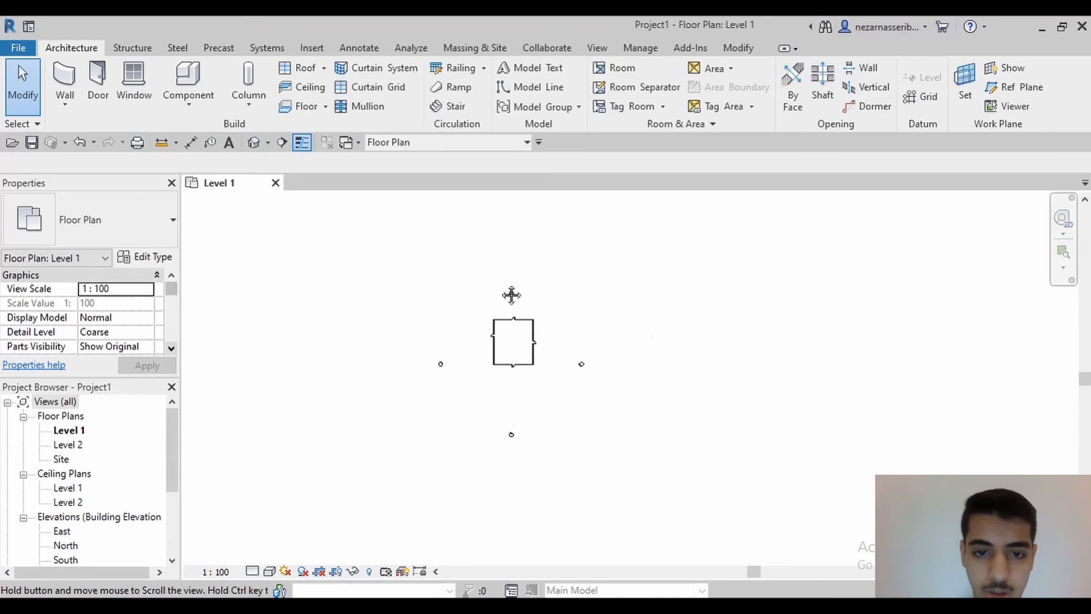
scroll(415, 253, down, 1)
drag(409, 243, 634, 449)
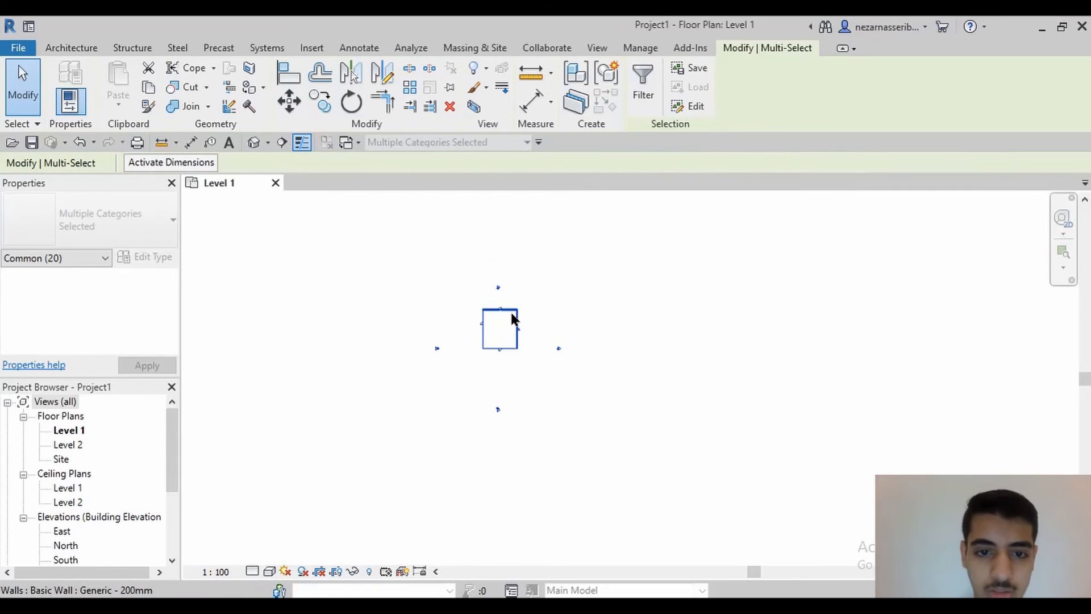
scroll(513, 309, up, 3)
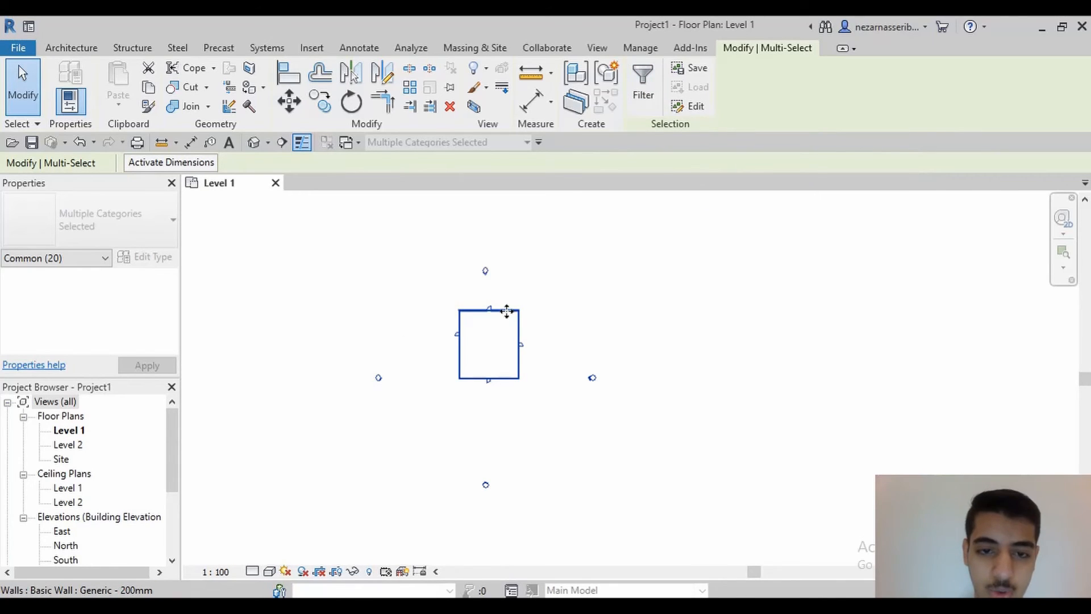
Step: Filter the selection down to the Walls category only and clear the selection after inspecting the walls
click(648, 89)
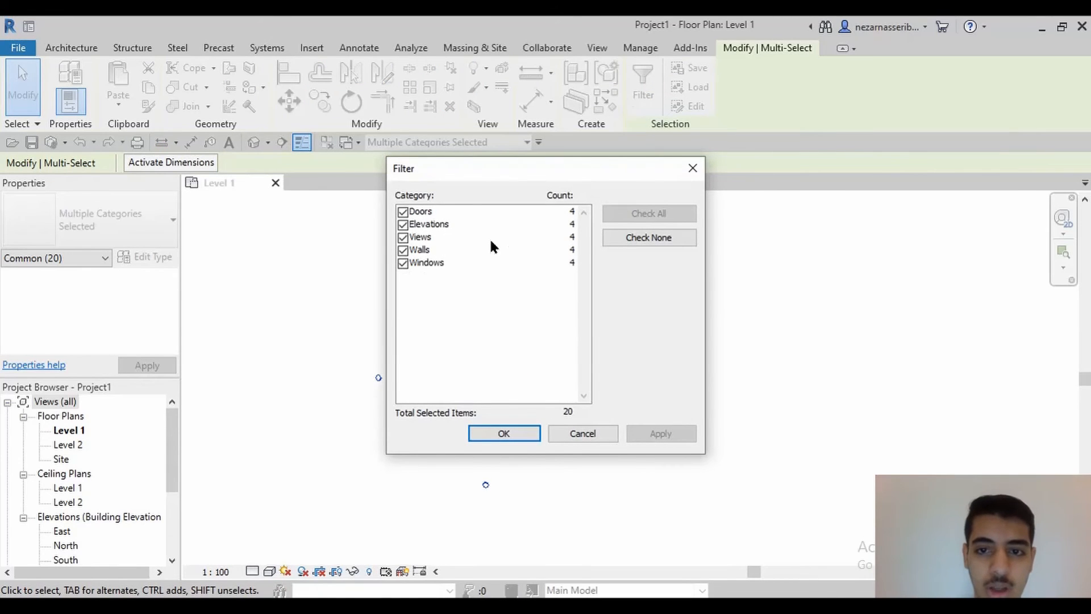
click(607, 236)
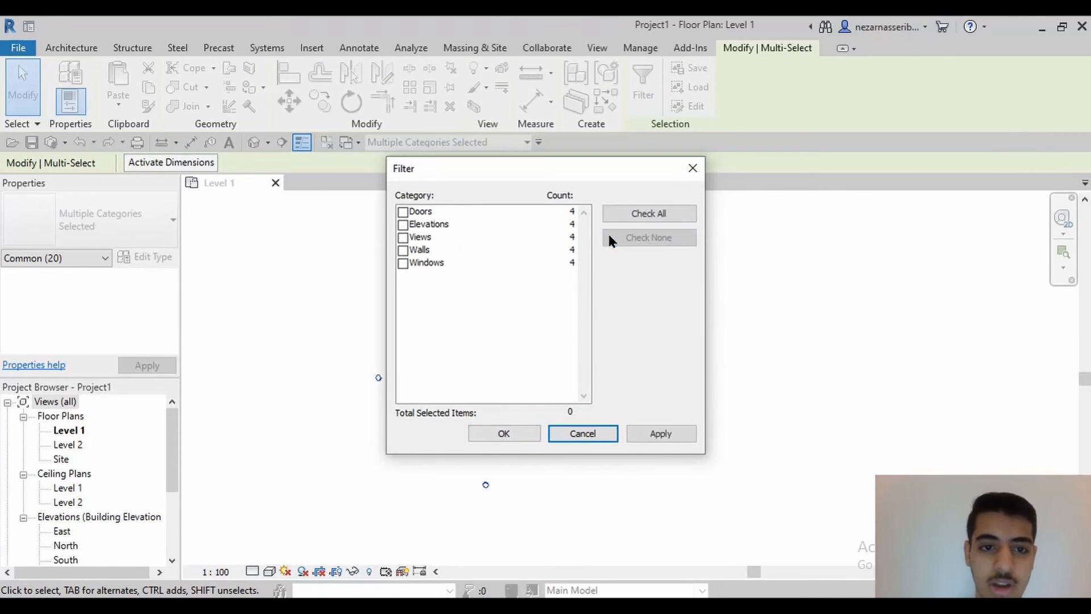
click(403, 250)
click(663, 437)
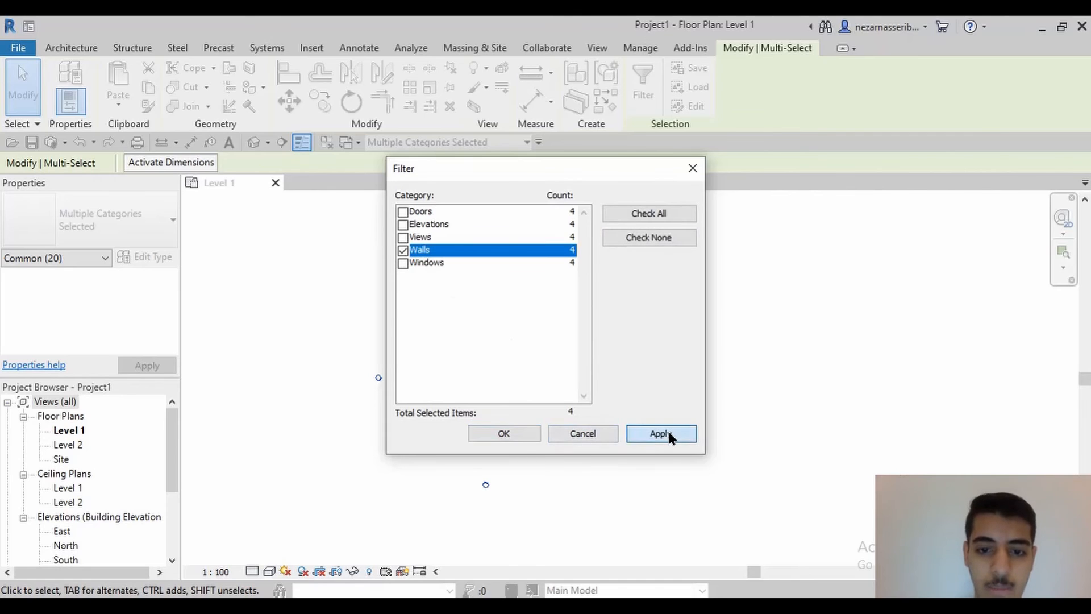
click(505, 433)
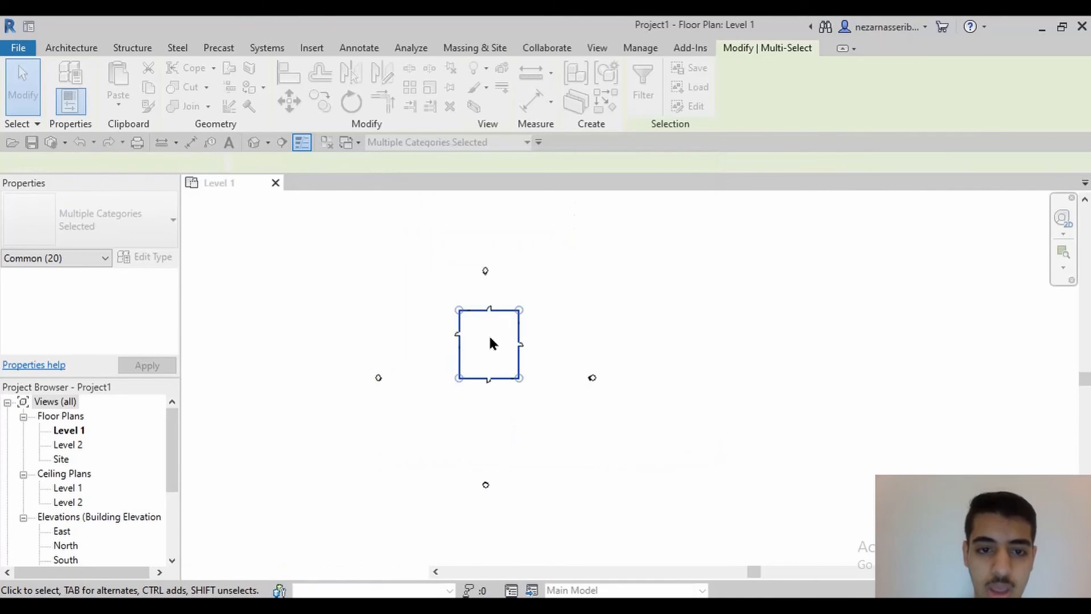
scroll(489, 333, up, 3)
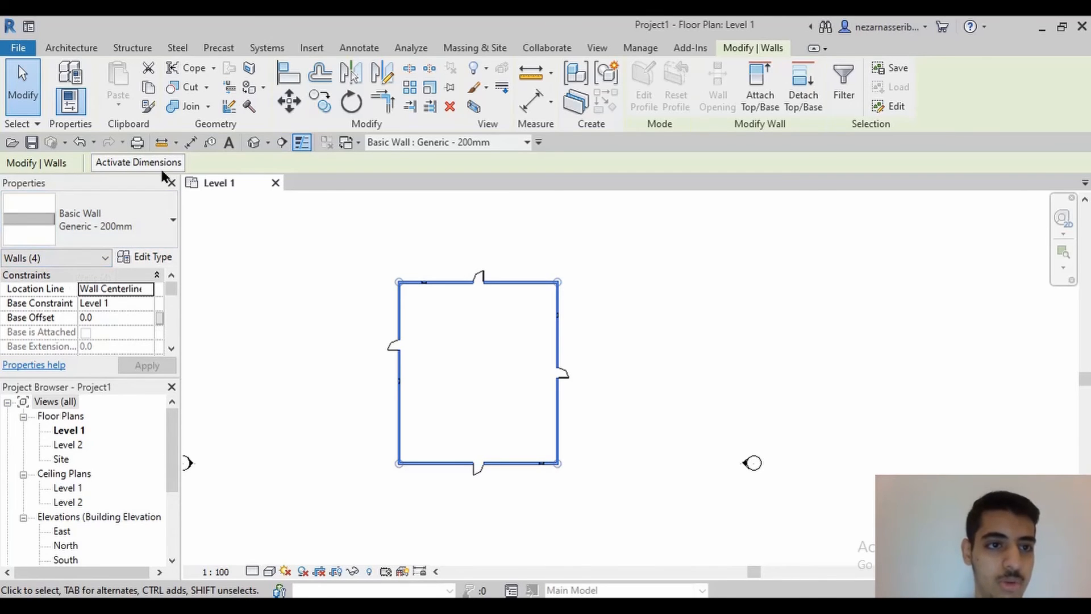
scroll(441, 223, down, 3)
middle_drag(441, 233, 472, 280)
scroll(458, 274, up, 2)
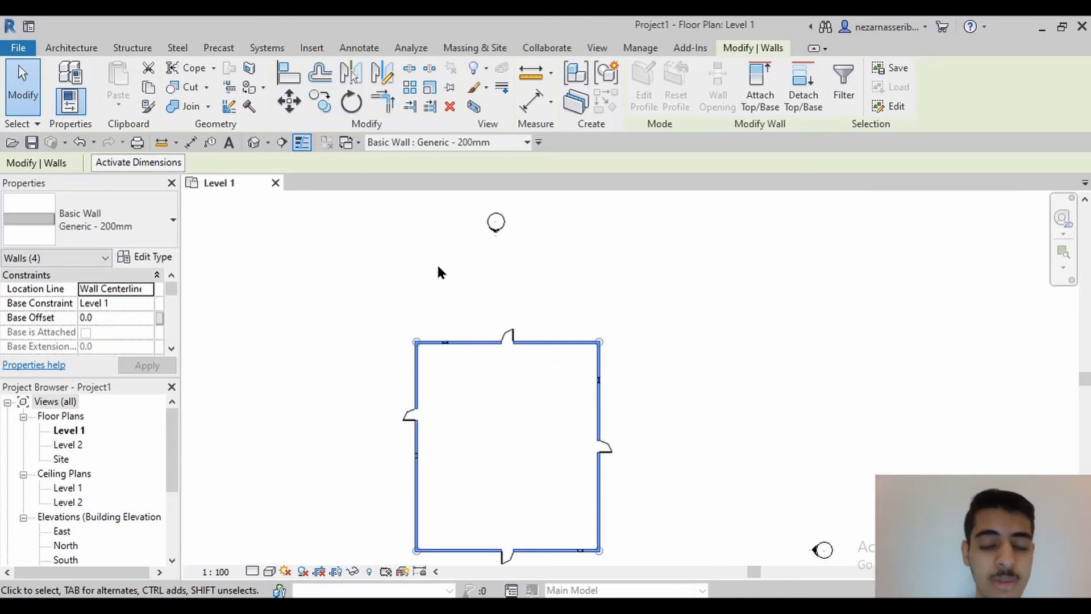
key(Escape)
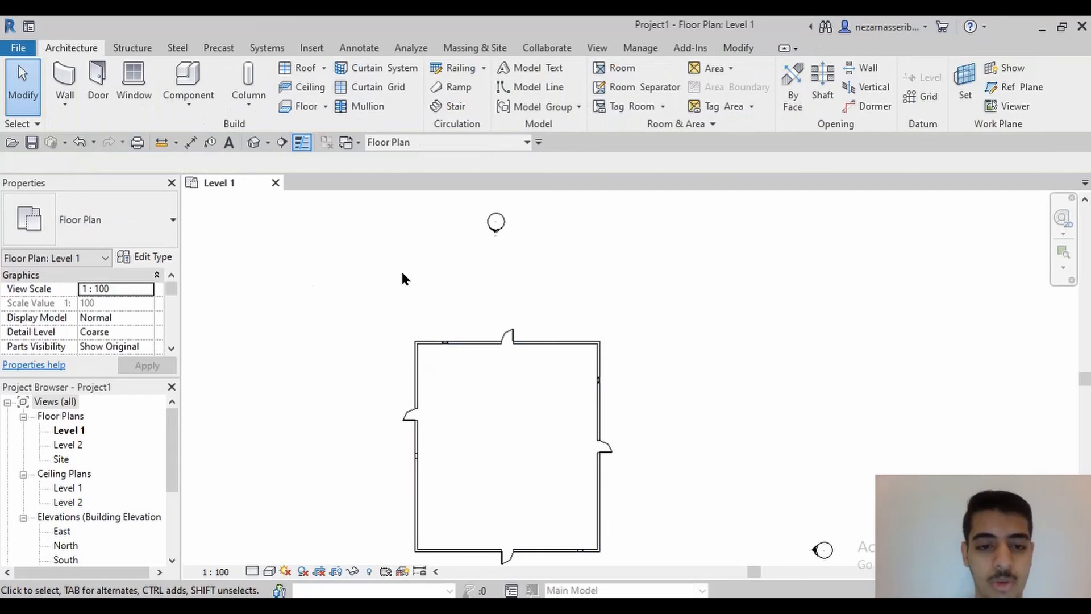
Step: Select all walls, doors and windows of the building with a selection window that leaves out the elevation markers
scroll(398, 267, down, 2)
drag(367, 225, 566, 455)
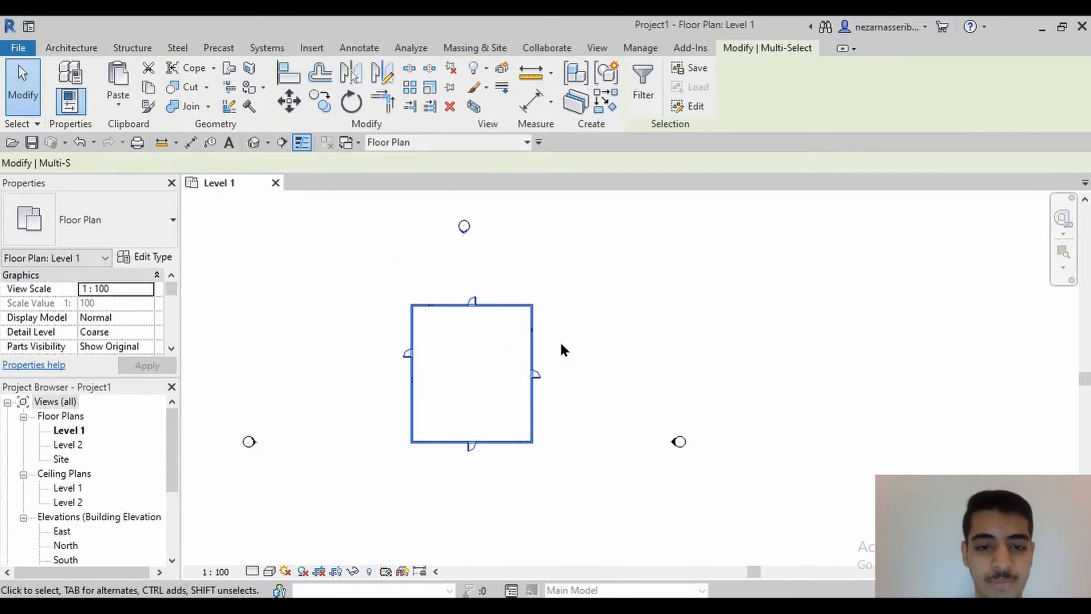
click(807, 276)
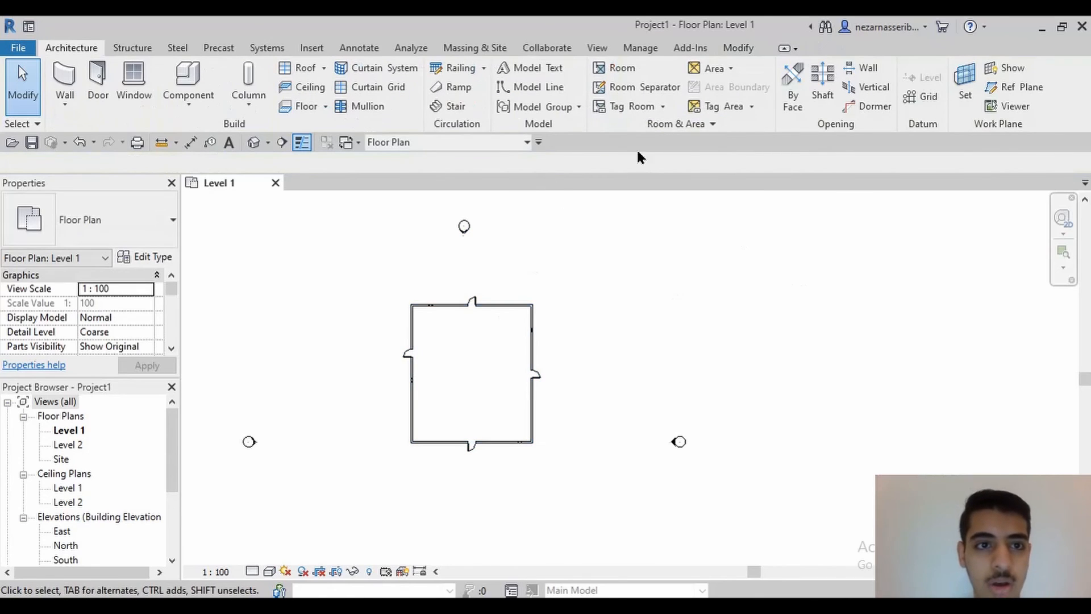
drag(353, 248, 631, 481)
Step: Start the Door placement command from the Architecture tools and leave it without placing a door
click(71, 47)
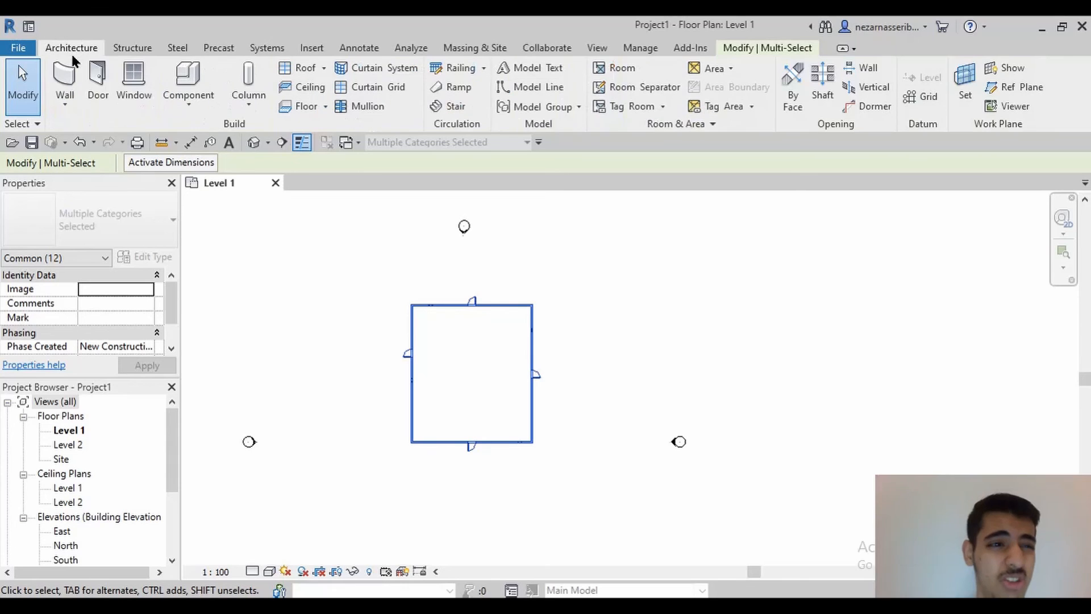
click(96, 79)
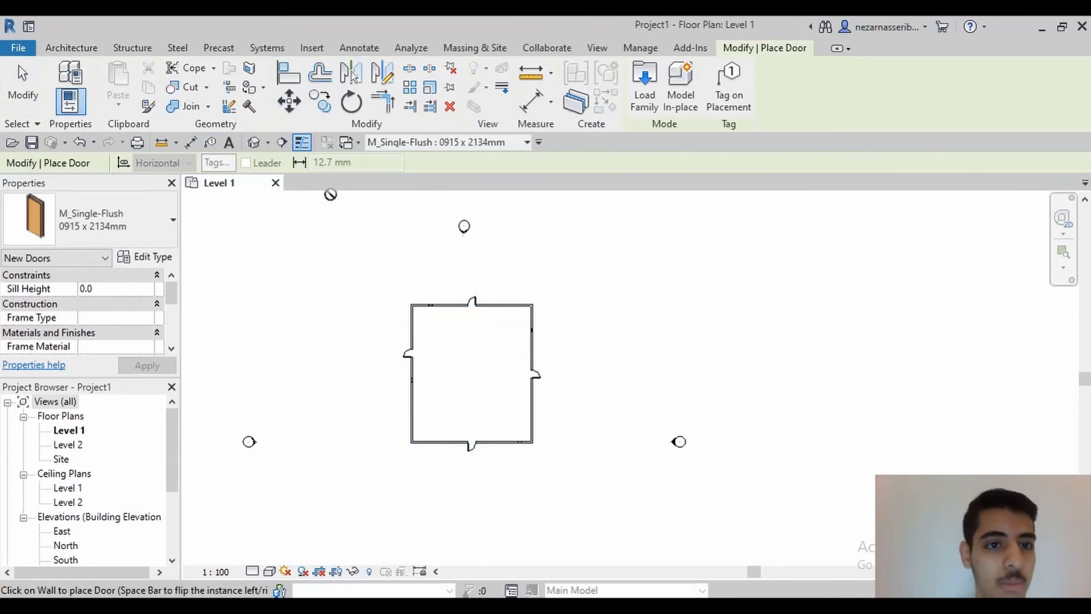
click(56, 48)
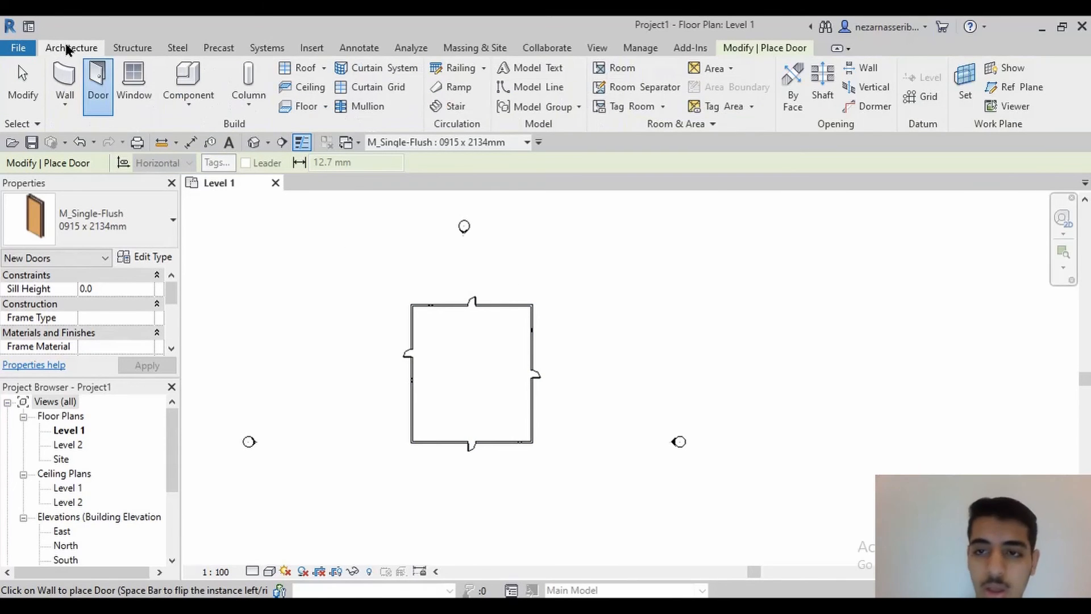
key(Escape)
key(Escape)
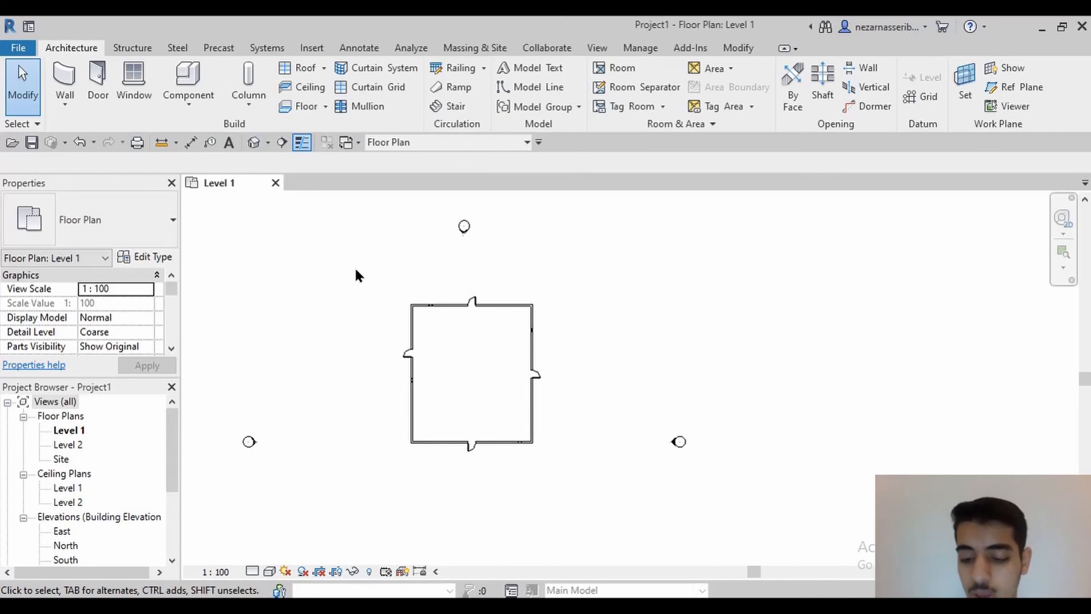
Step: Start placing an M_Single-Flush door, switch directly to window placement, and exit without placing either element
key(d)
key(r)
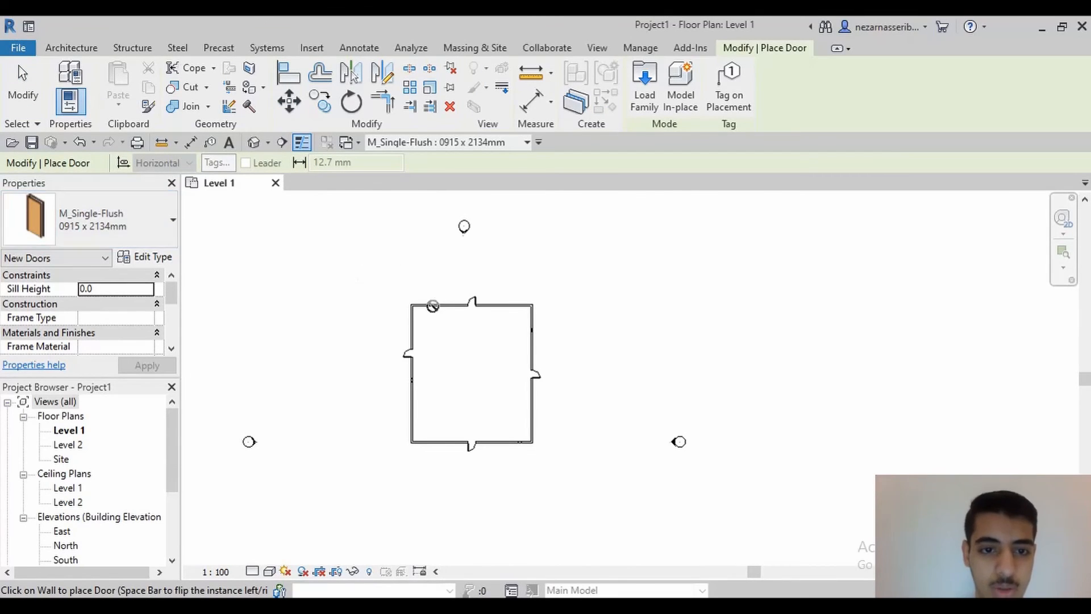
scroll(453, 304, up, 2)
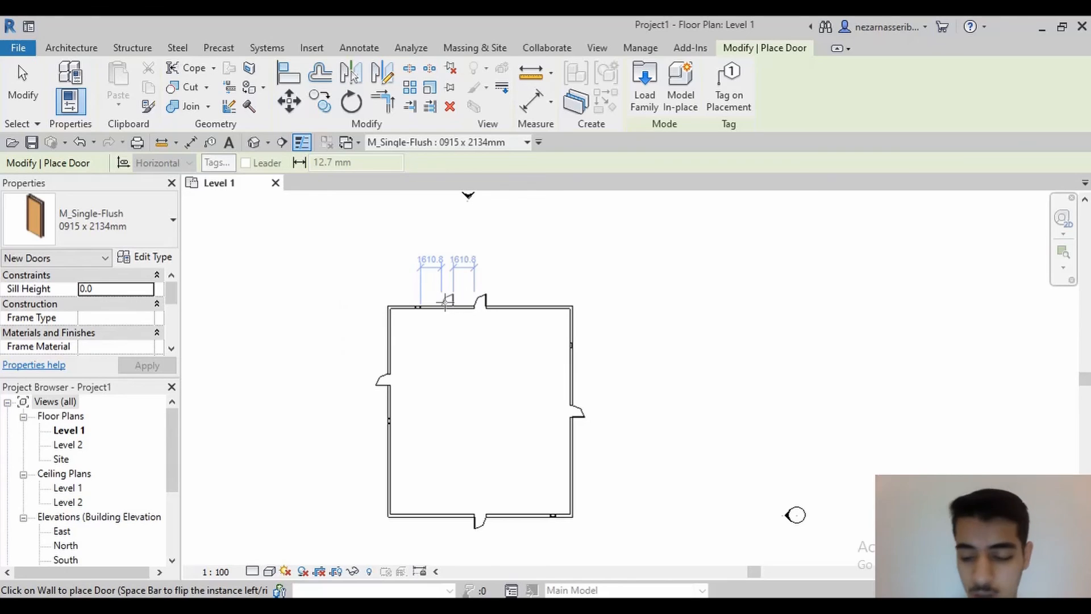
key(w)
key(n)
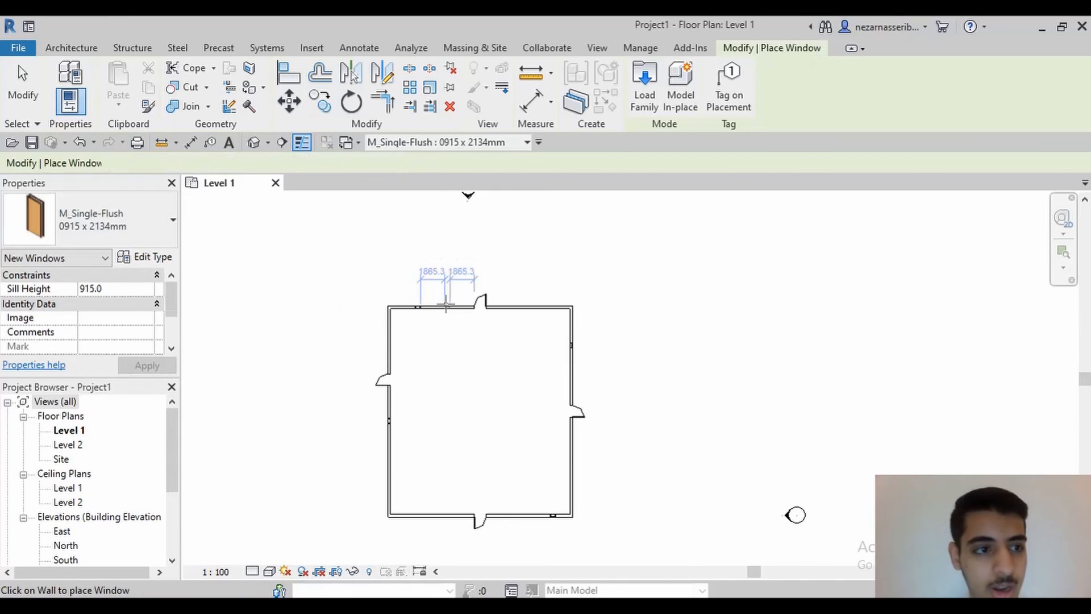
scroll(436, 310, up, 3)
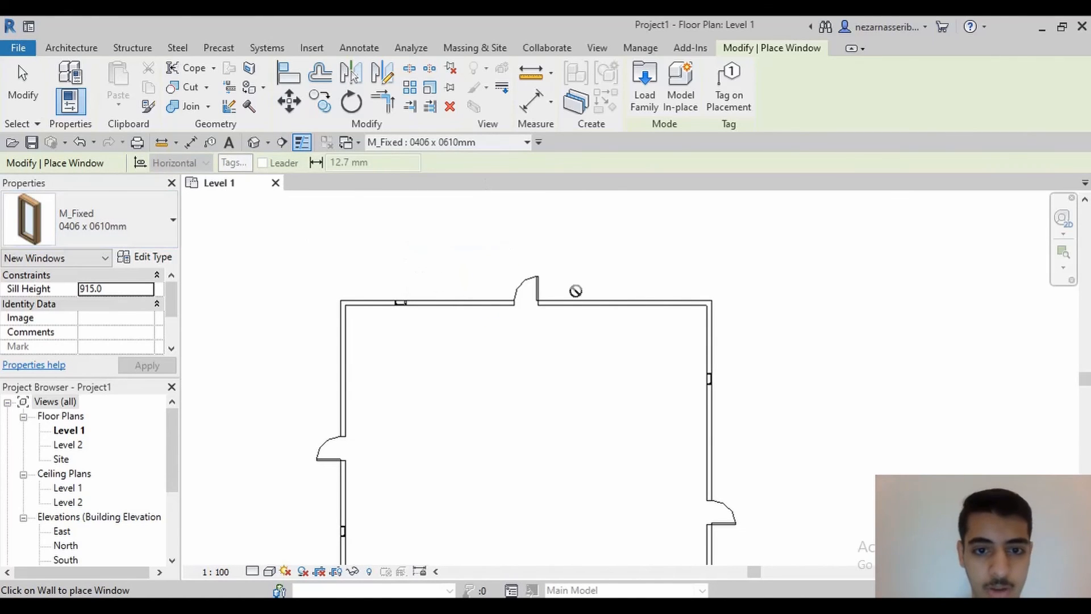
scroll(575, 291, down, 2)
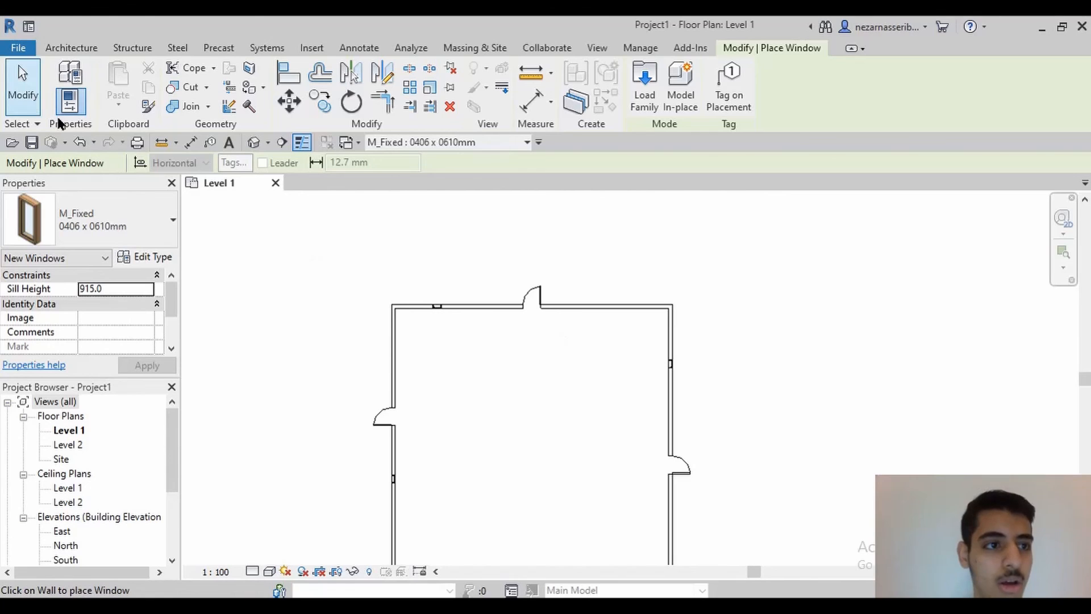
key(Escape)
key(Escape)
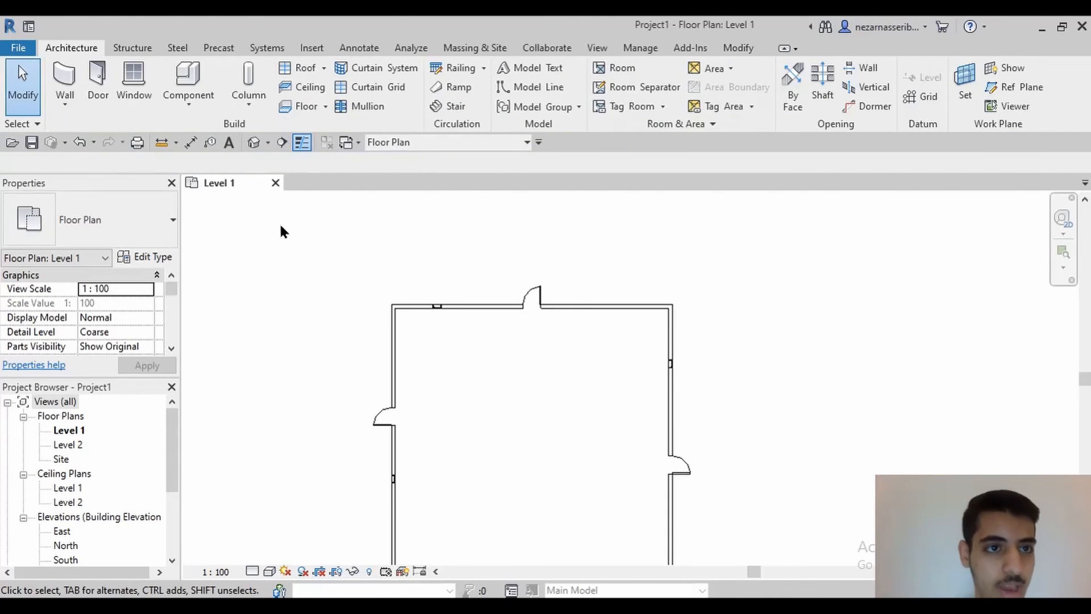
scroll(399, 243, down, 3)
middle_drag(400, 244, 401, 244)
scroll(399, 419, up, 2)
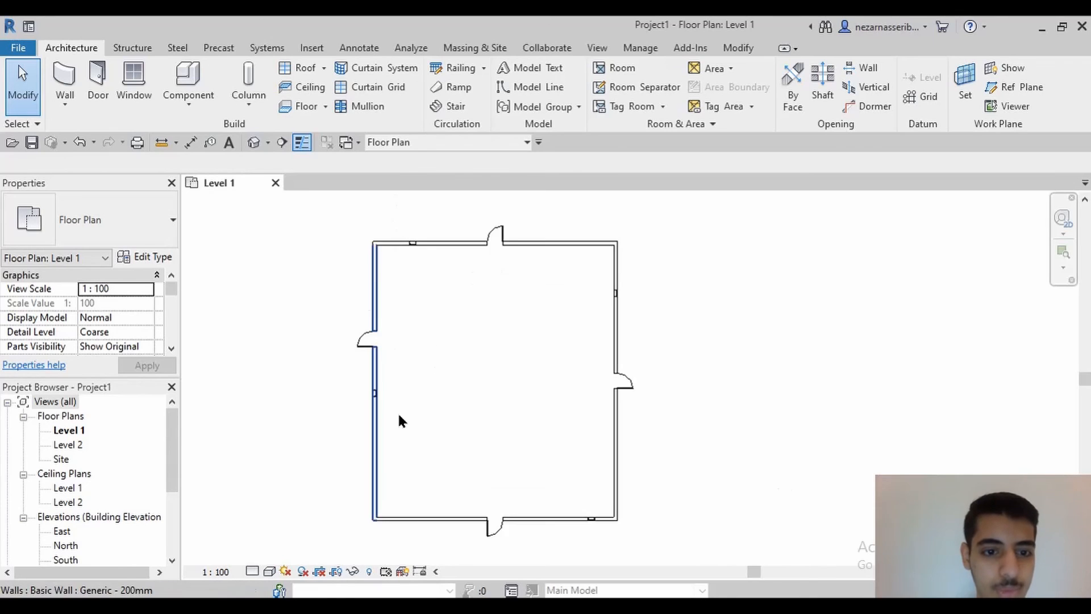
scroll(372, 330, up, 2)
scroll(377, 334, up, 2)
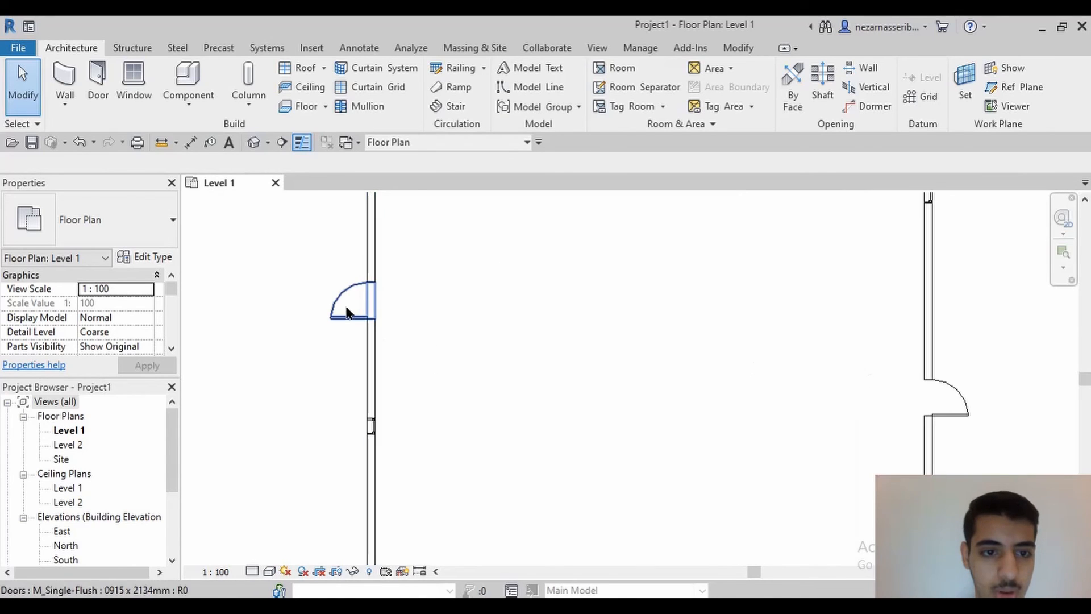
scroll(346, 319, down, 2)
middle_drag(346, 318, 397, 413)
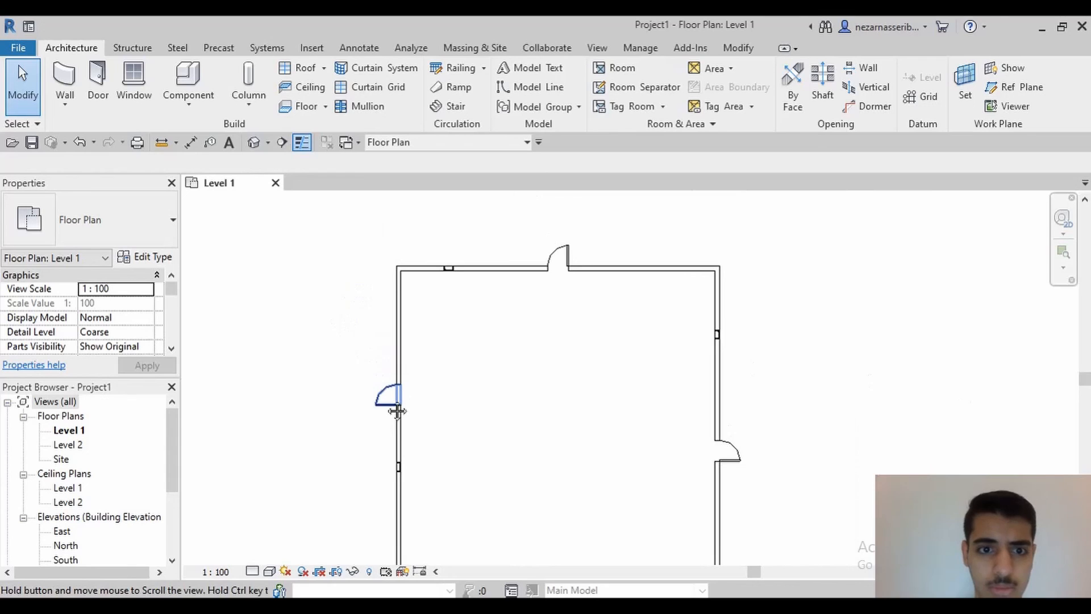
scroll(352, 317, down, 2)
middle_drag(368, 322, 352, 301)
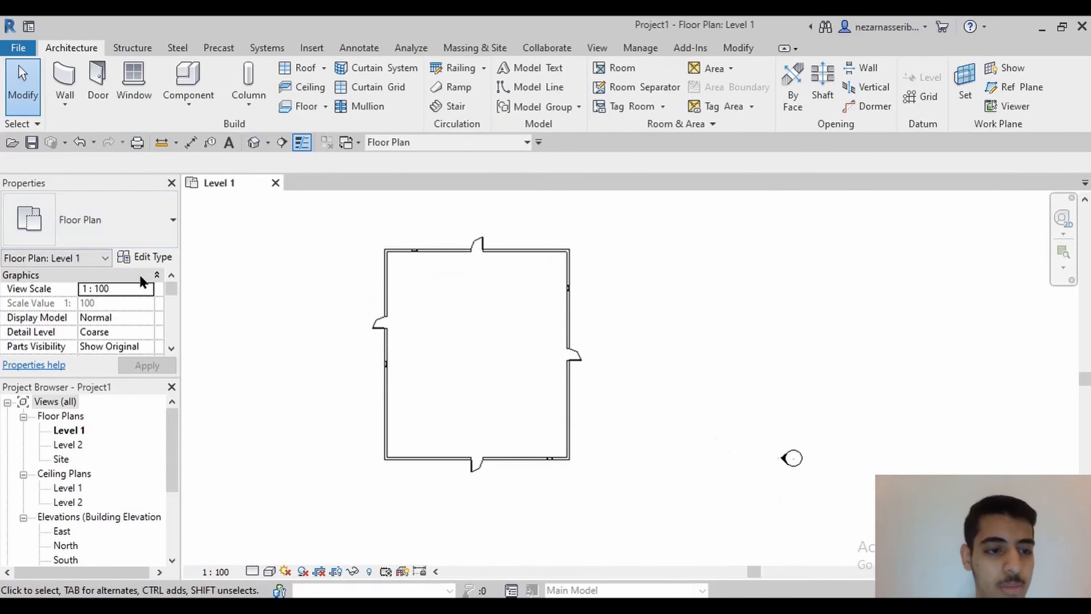
Step: Look through the view properties of the Level 1 floor plan, from the Graphics settings to the Underlay settings
scroll(113, 278, down, 5)
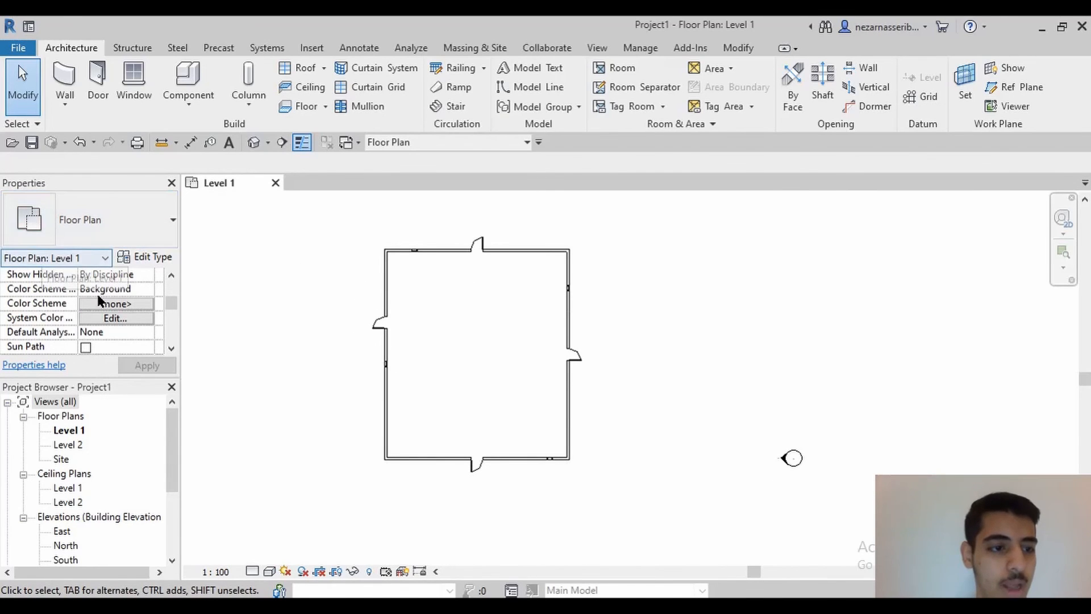
scroll(102, 301, up, 5)
scroll(285, 250, up, 1)
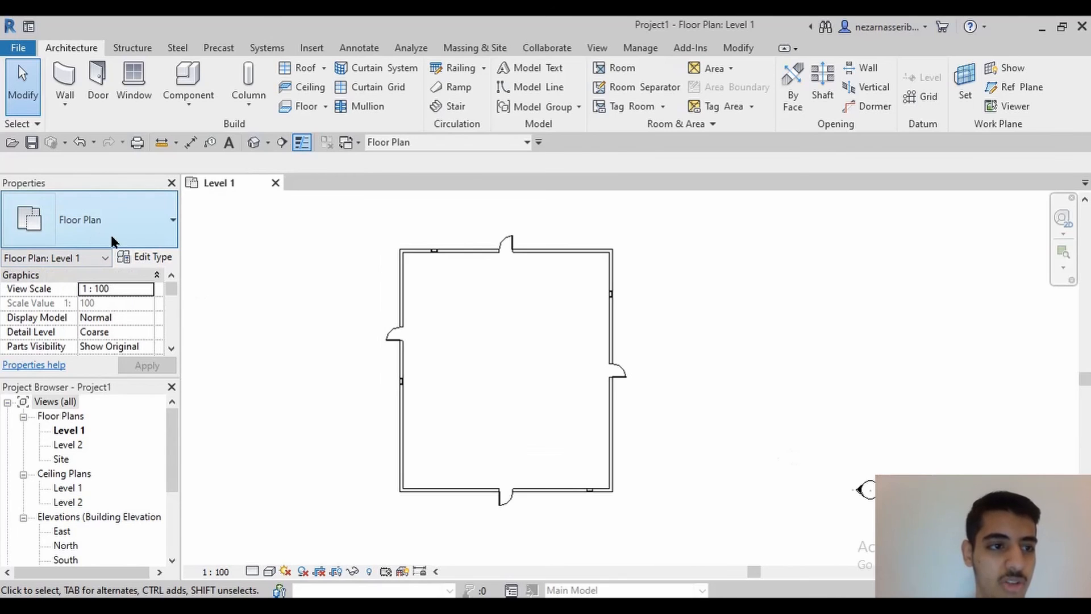
scroll(275, 252, up, 1)
scroll(97, 296, down, 3)
scroll(97, 295, down, 1)
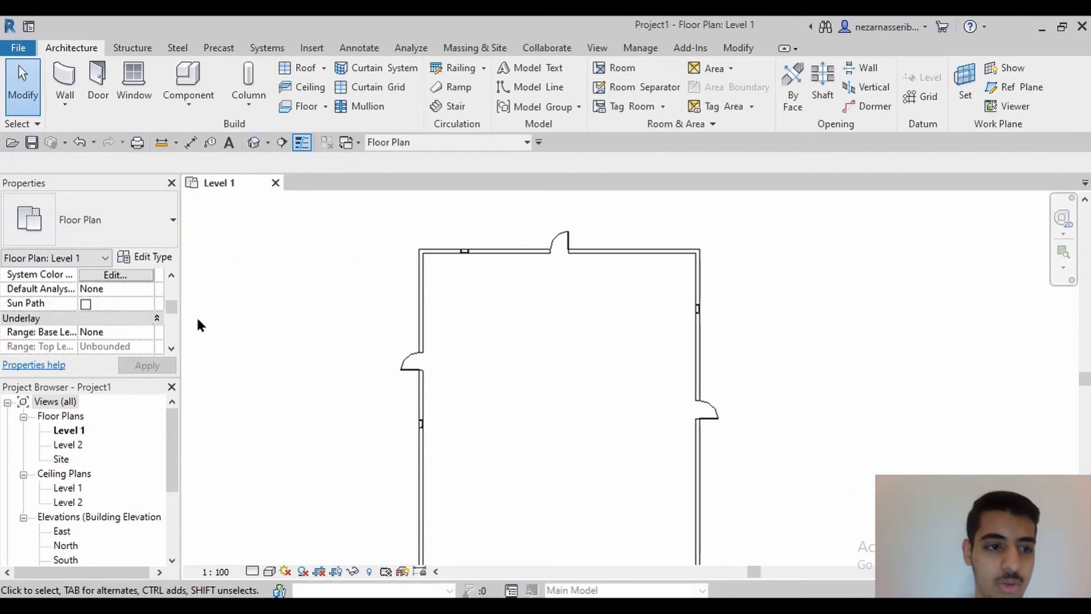
scroll(87, 302, up, 1)
scroll(437, 327, up, 1)
scroll(435, 318, up, 1)
scroll(408, 272, down, 4)
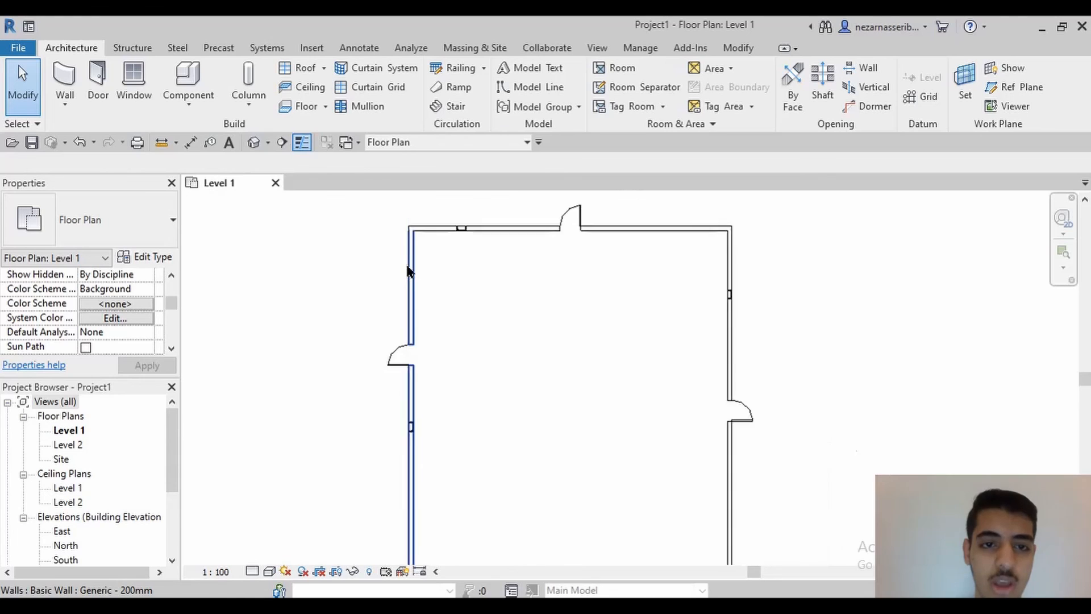
Step: Select the window in the north wall to view its instance properties and clear the selection
middle_drag(409, 275, 432, 300)
scroll(435, 260, up, 2)
scroll(457, 269, up, 1)
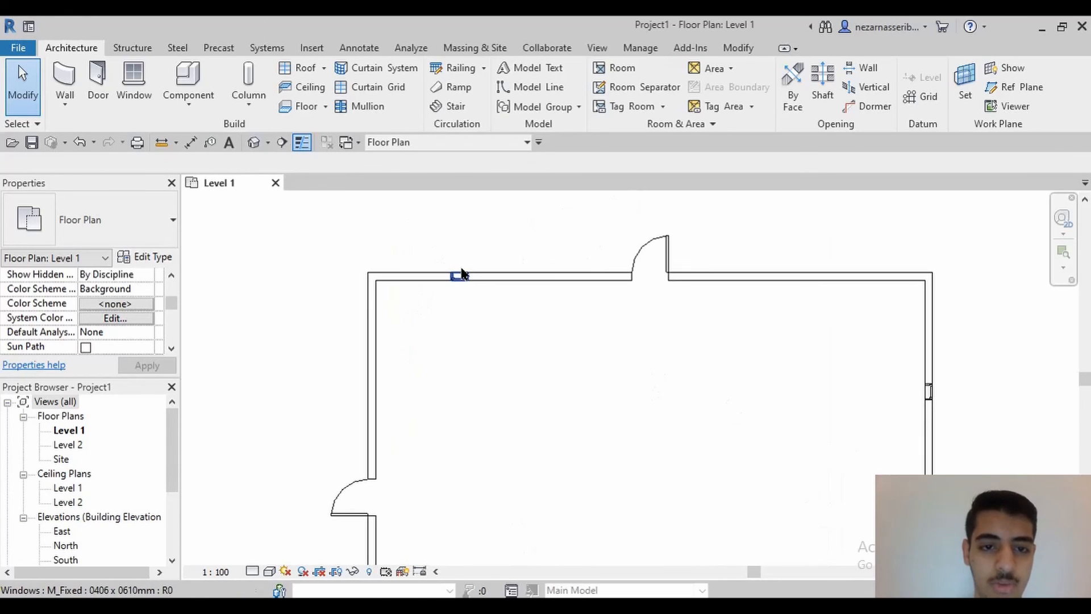
click(460, 279)
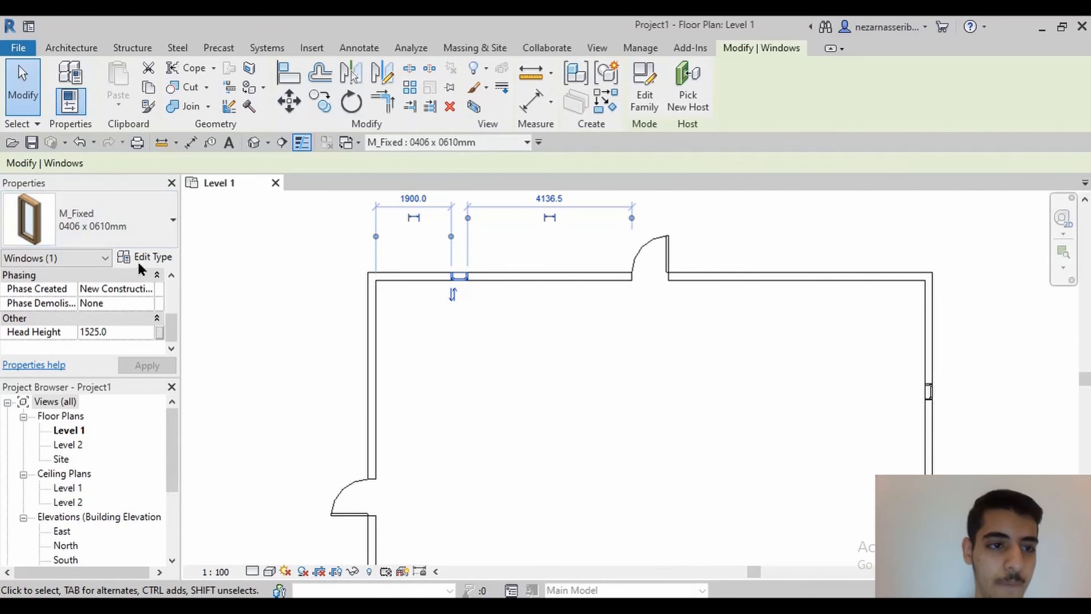
click(273, 261)
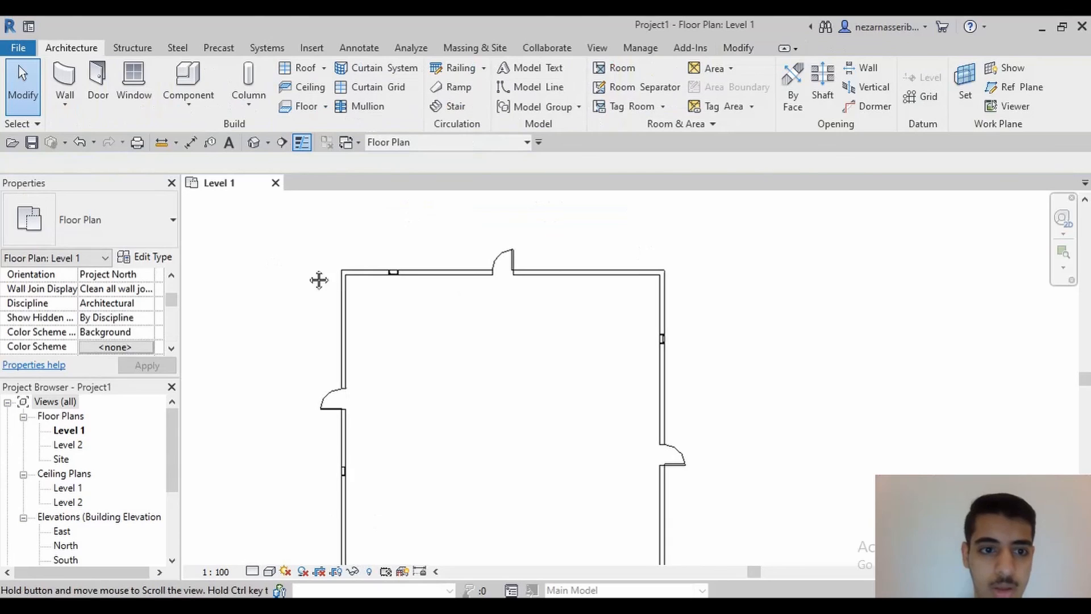
scroll(349, 280, up, 3)
scroll(348, 282, down, 3)
middle_drag(347, 282, 361, 214)
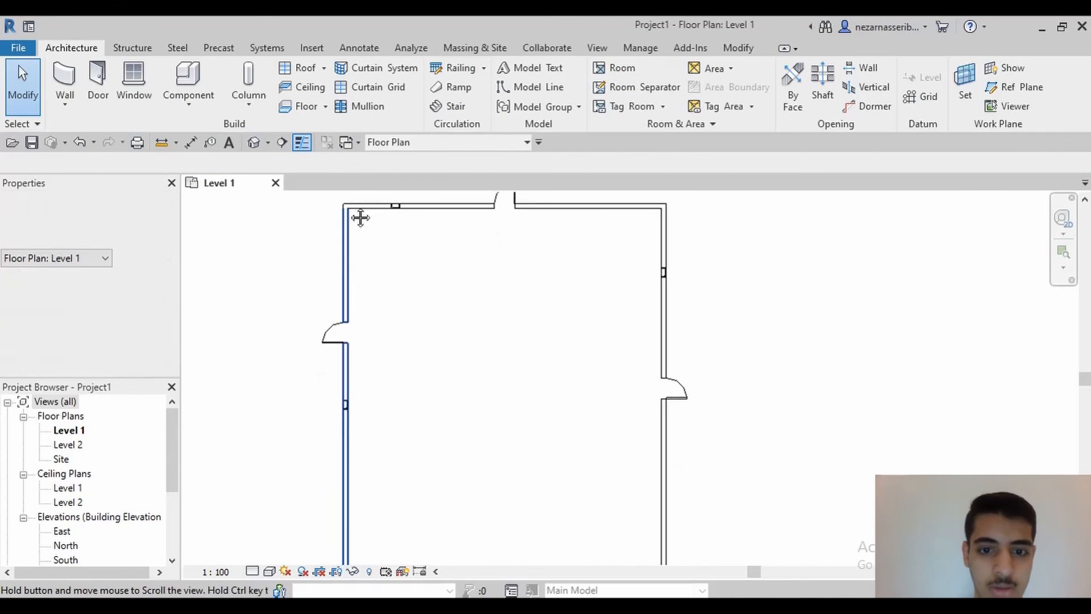
scroll(369, 243, down, 4)
middle_click(380, 256)
middle_click(381, 257)
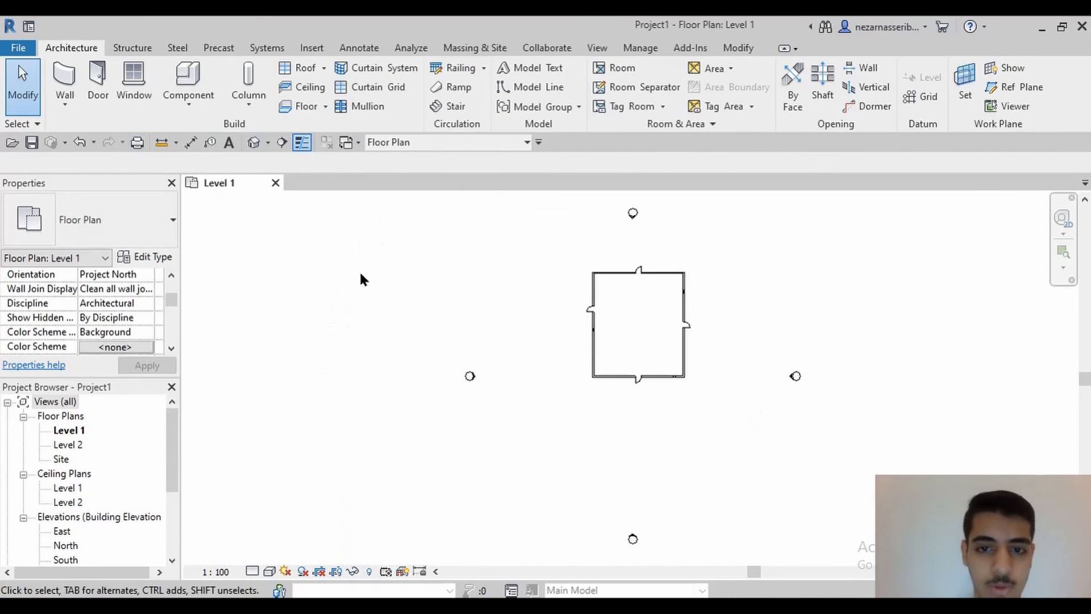